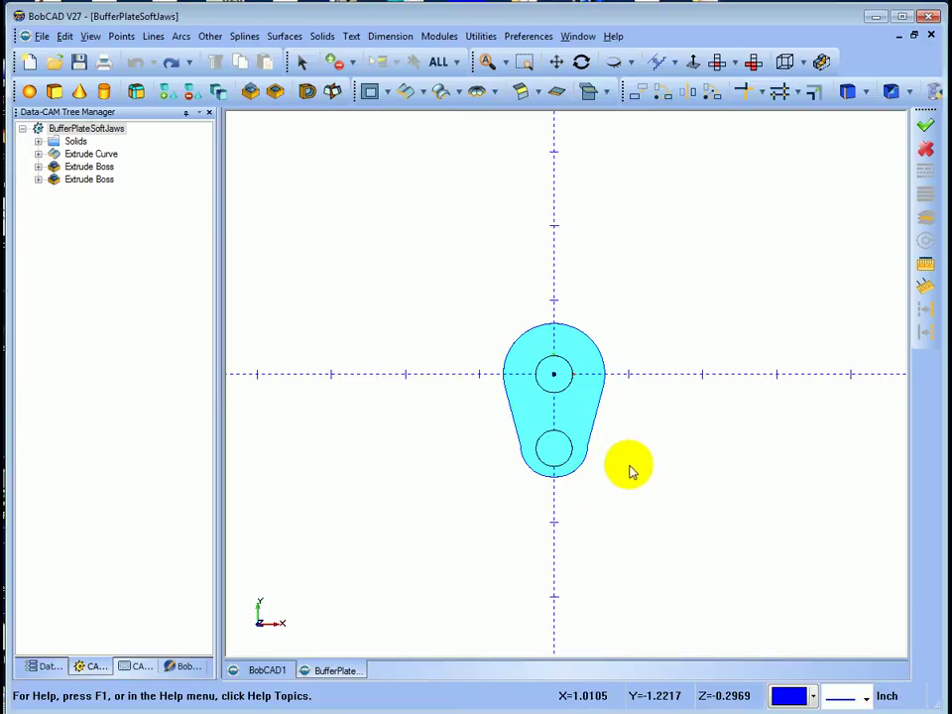
Orbit from top view to an isometric angle and zoom in on the plate and its two bosses.
mouse_move(599, 509)
middle_mouse_down()
mouse_move(612, 418)
mouse_move(595, 396)
mouse_move(452, 404)
mouse_move(548, 378)
mouse_move(556, 446)
mouse_move(529, 400)
mouse_move(547, 415)
mouse_move(549, 393)
middle_mouse_up()
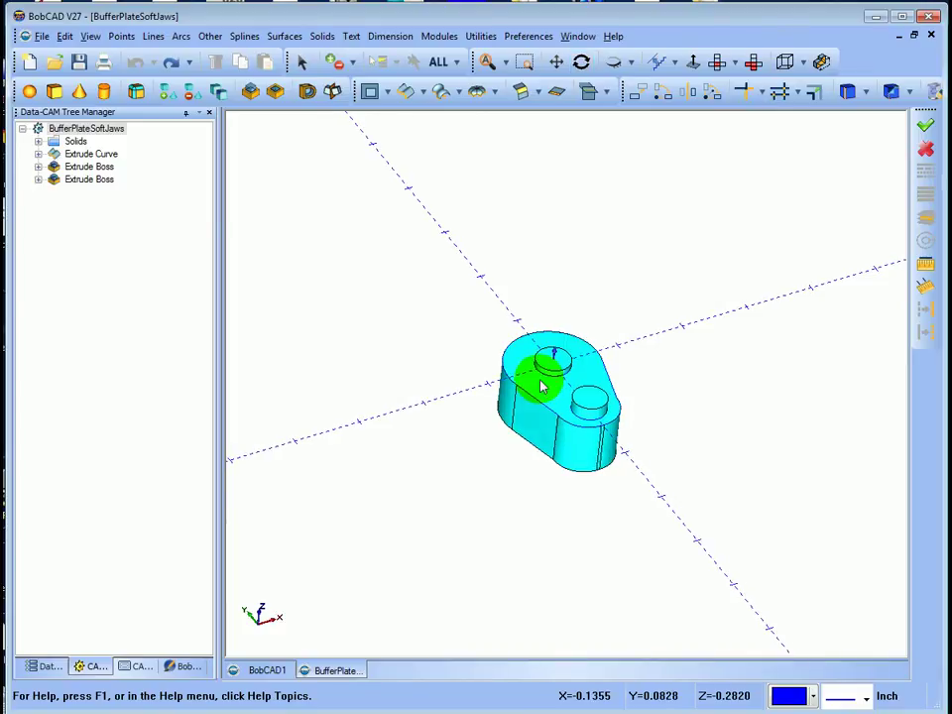
scroll(543, 387, "up", 2)
scroll(537, 376, "down", 4)
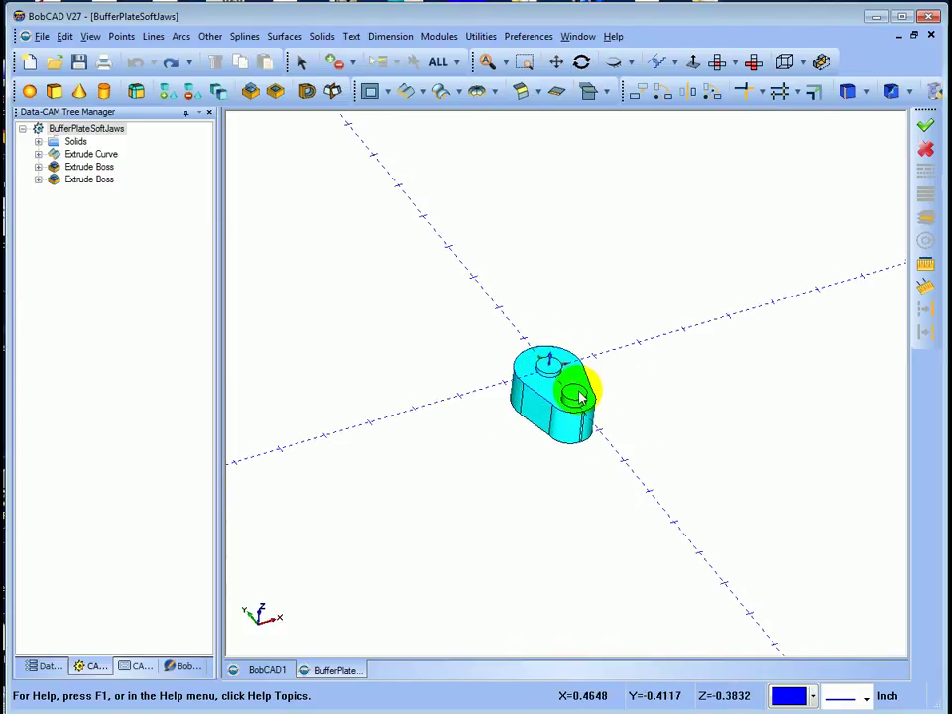
scroll(574, 390, "up", 3)
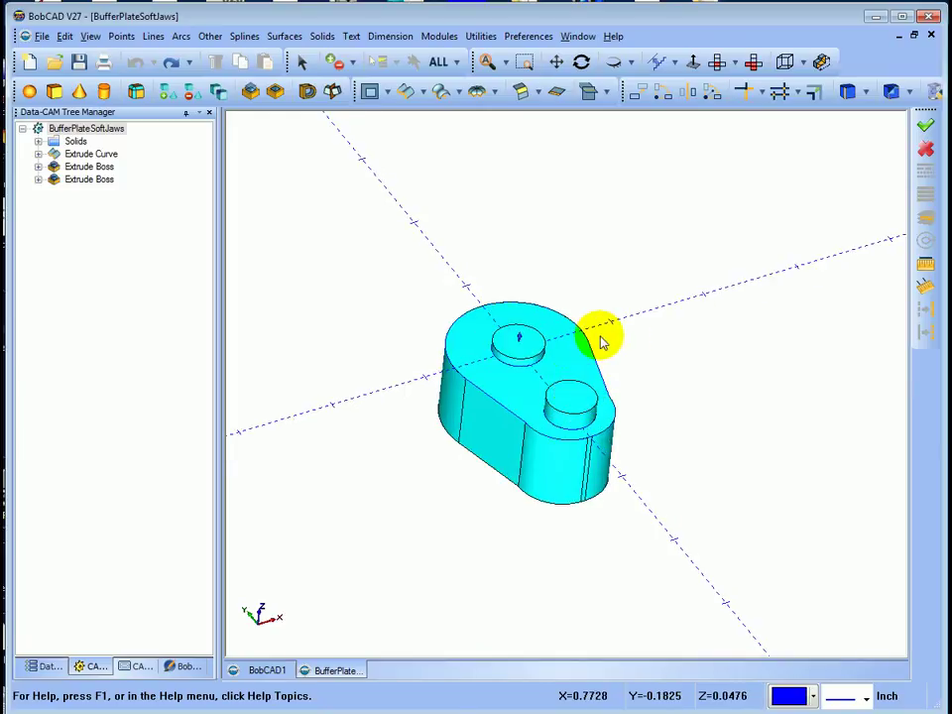
left_click(508, 340)
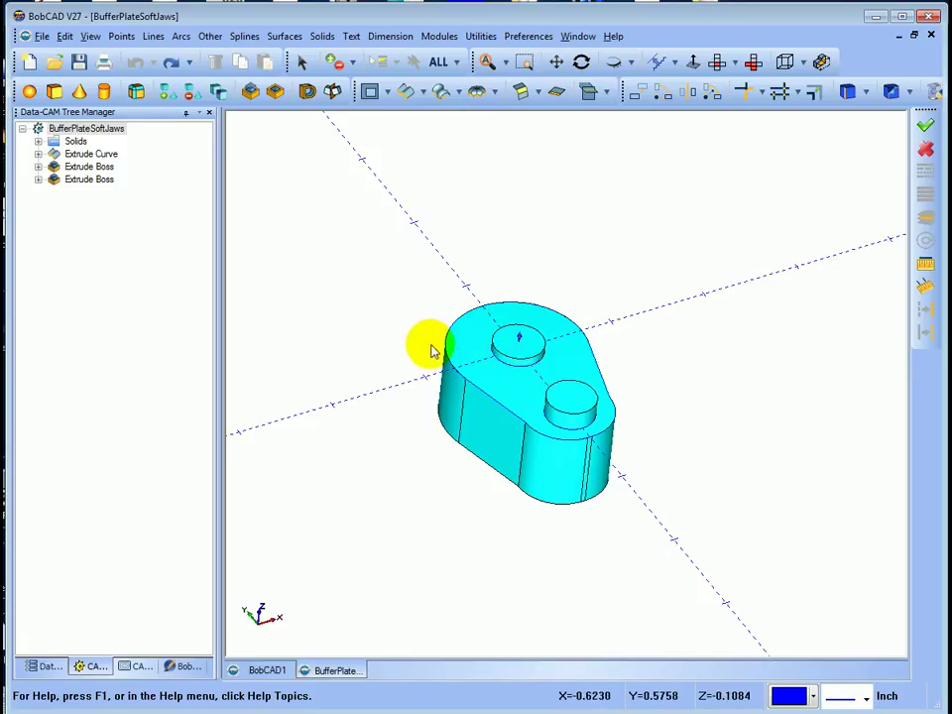
left_click(526, 395)
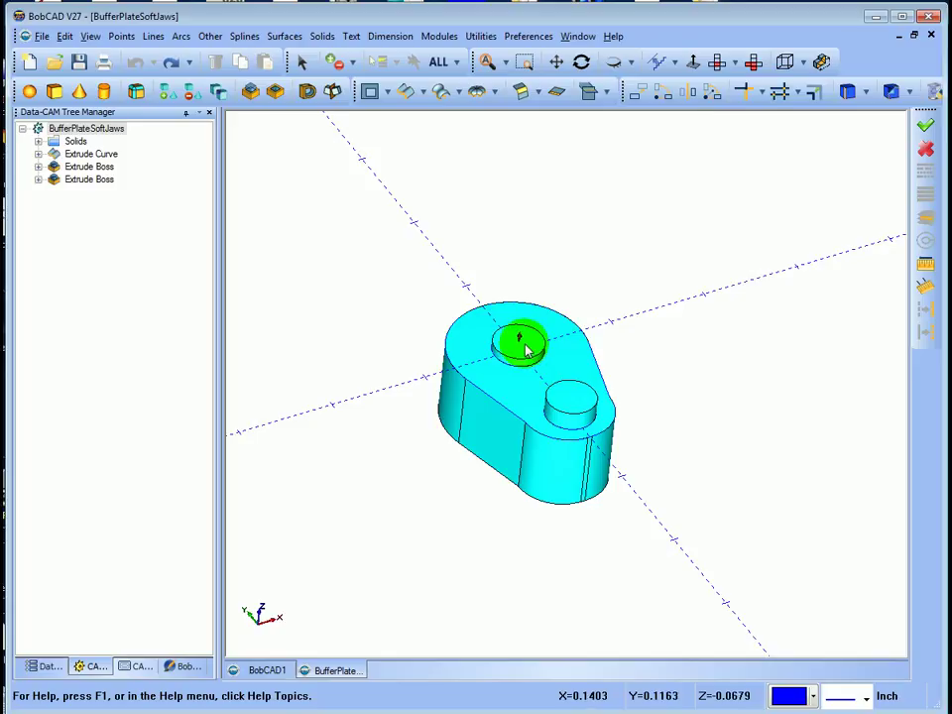
Rotate the whole window-selected cam part 90° about Z, then return to Top view.
left_click(660, 92)
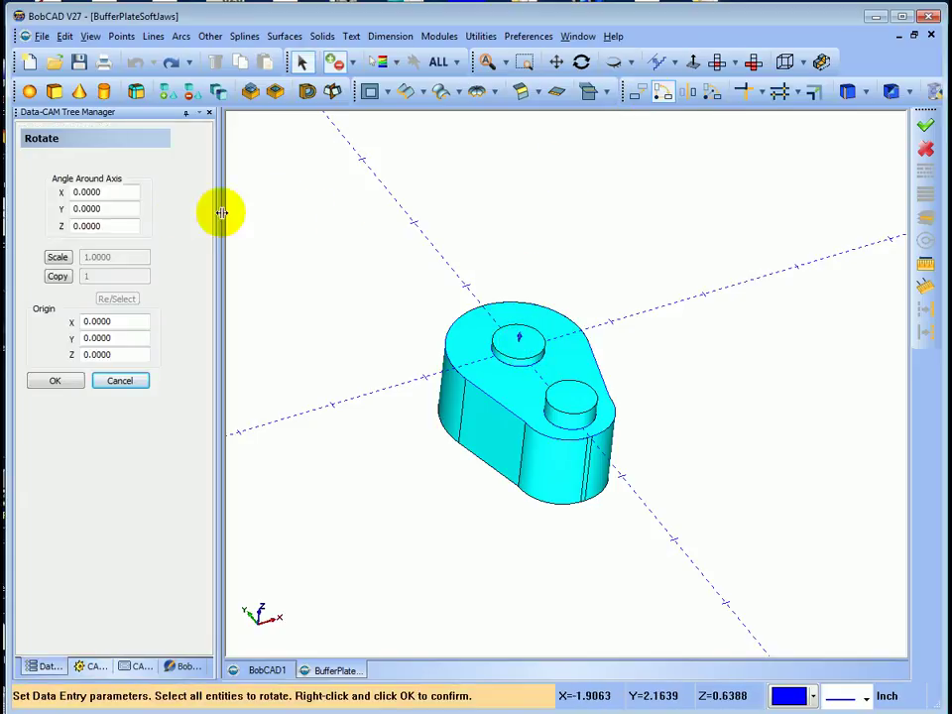
double_click(104, 225)
type("90")
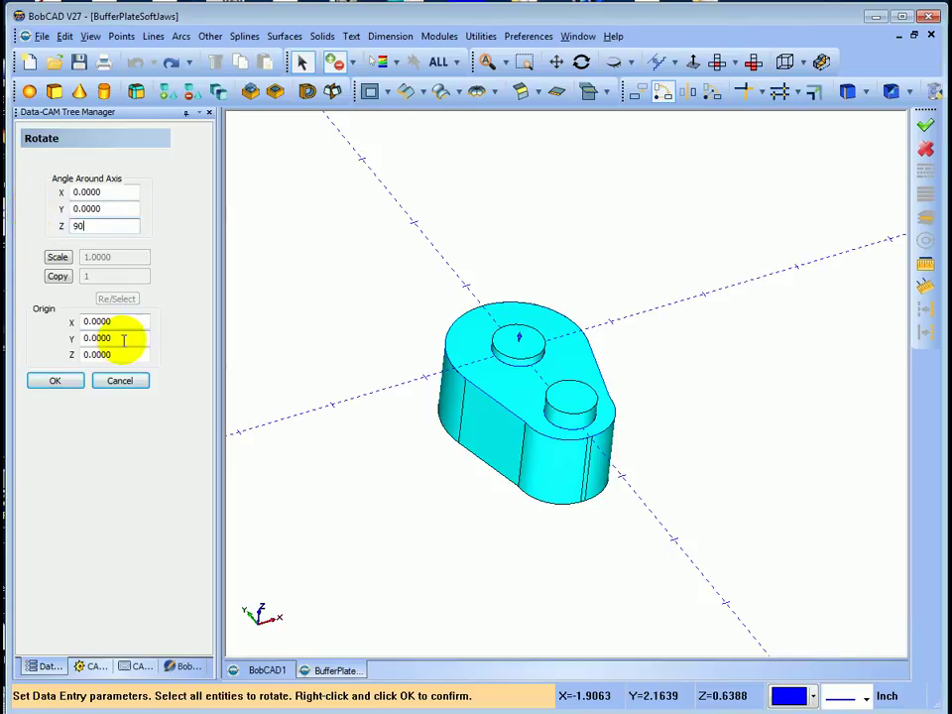
left_click(260, 350)
left_click_drag(352, 256, 671, 563)
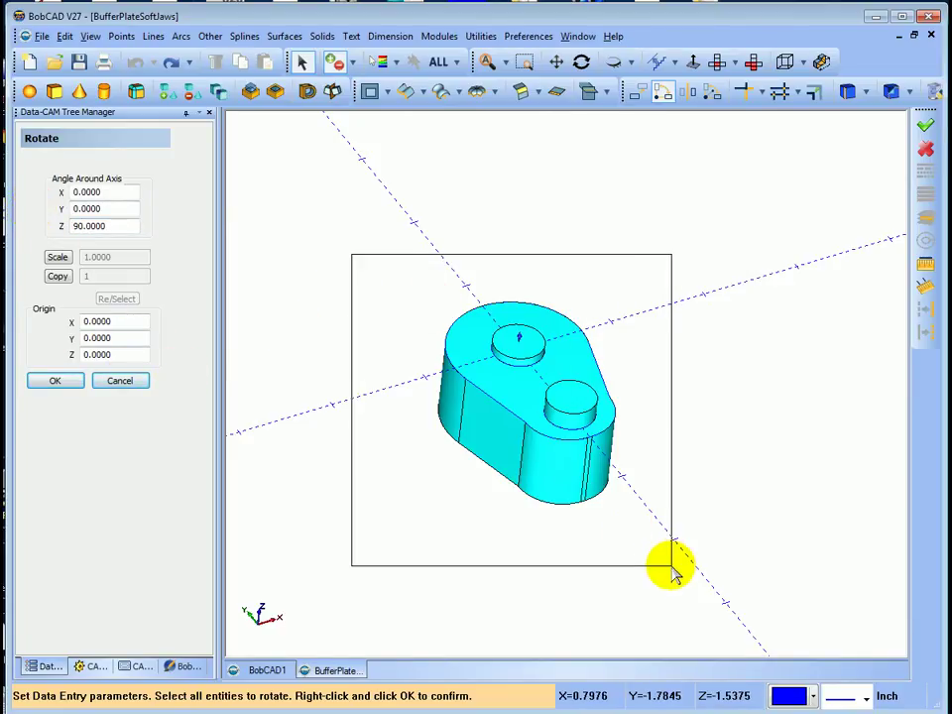
right_click(727, 330)
left_click(753, 335)
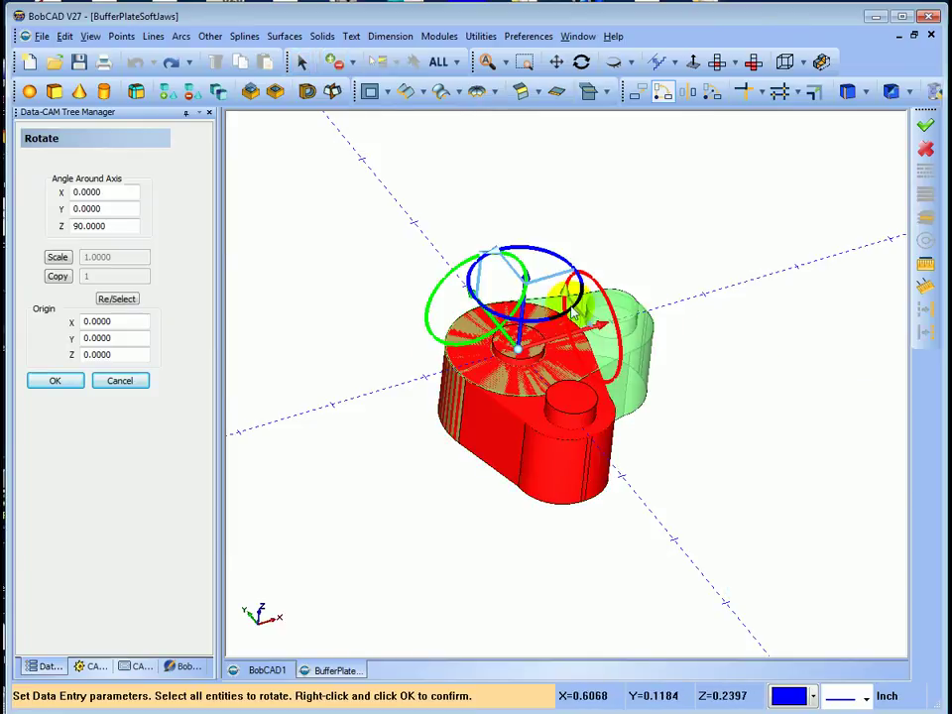
left_click(49, 381)
left_click(119, 382)
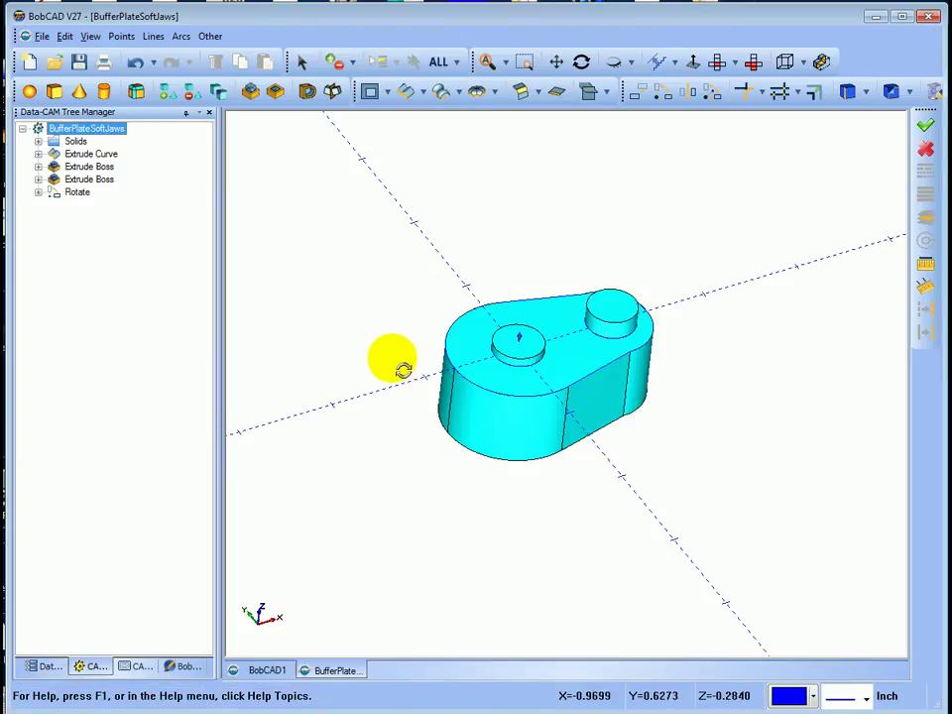
left_click(717, 62)
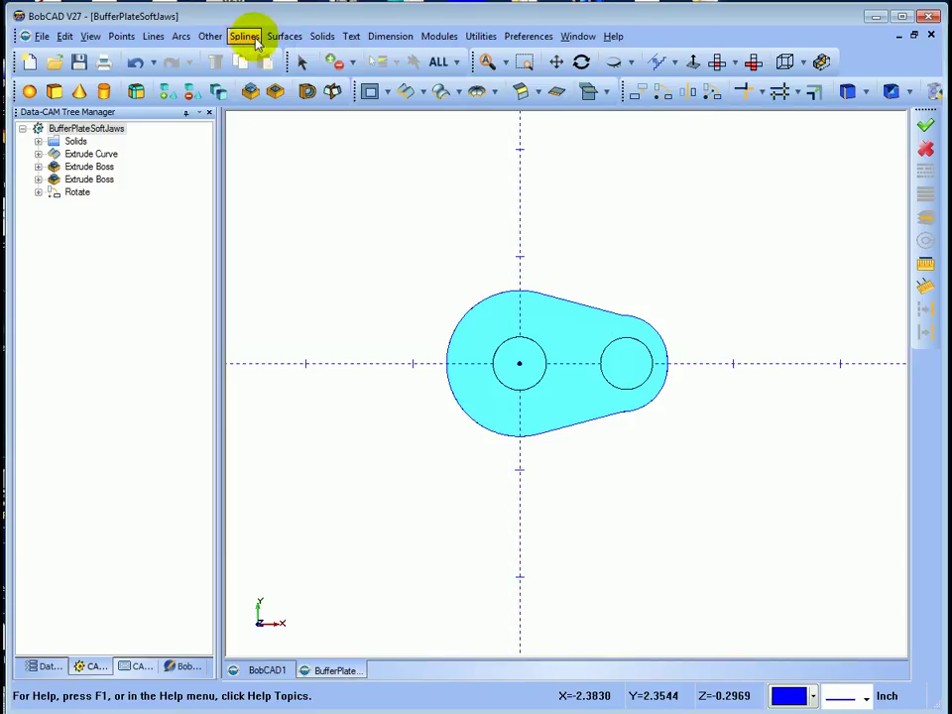
Draw a 5 × 3 rectangle centred at origin (0, 0) around the cam part.
left_click(211, 36)
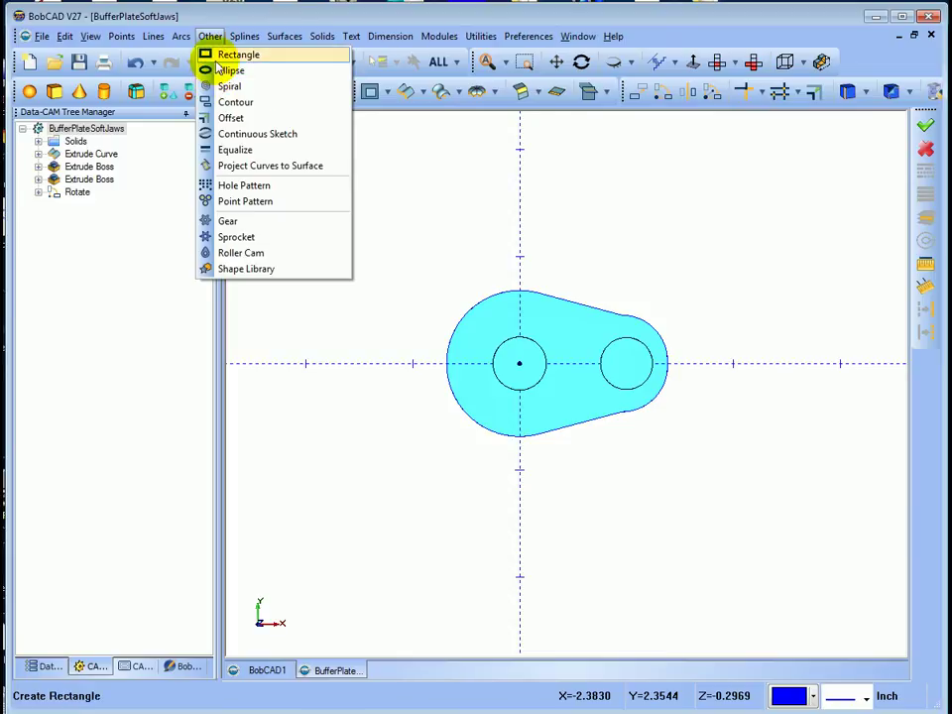
left_click(220, 55)
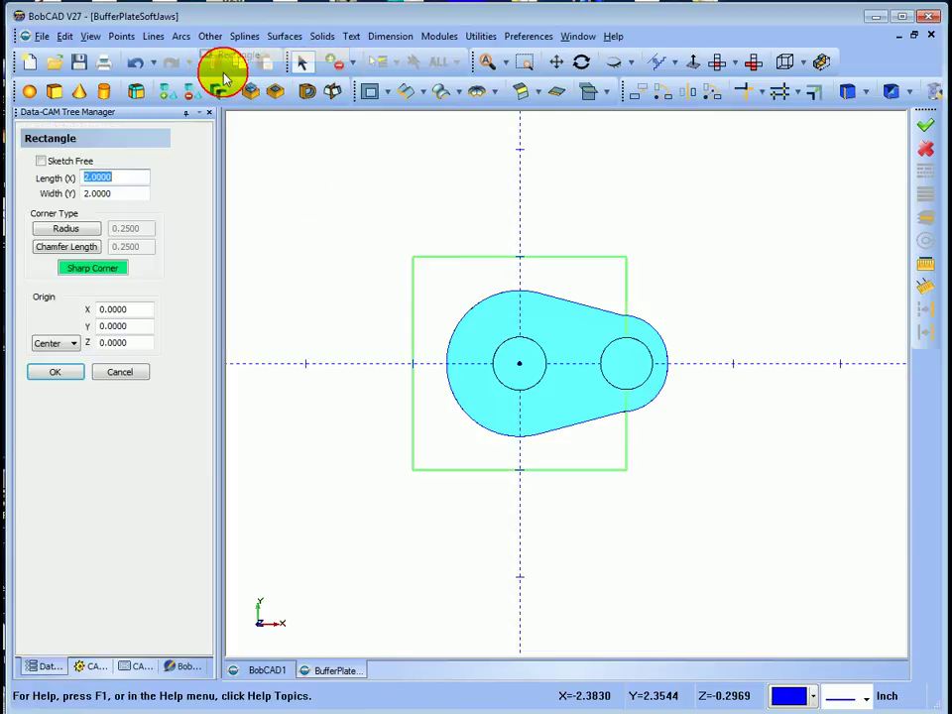
left_click(672, 282)
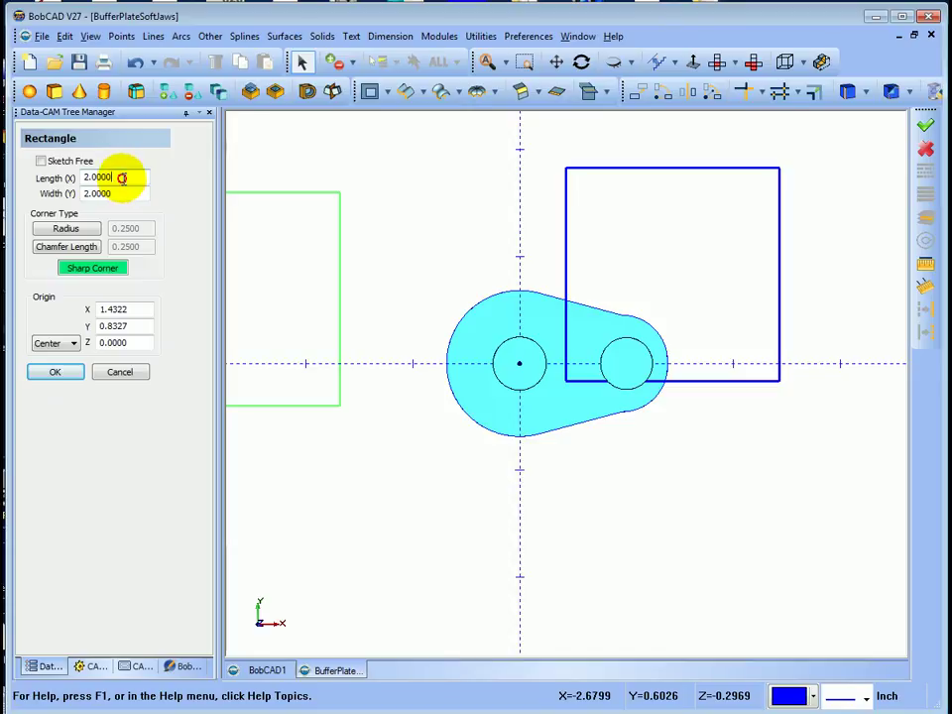
left_click_drag(119, 178, 57, 186)
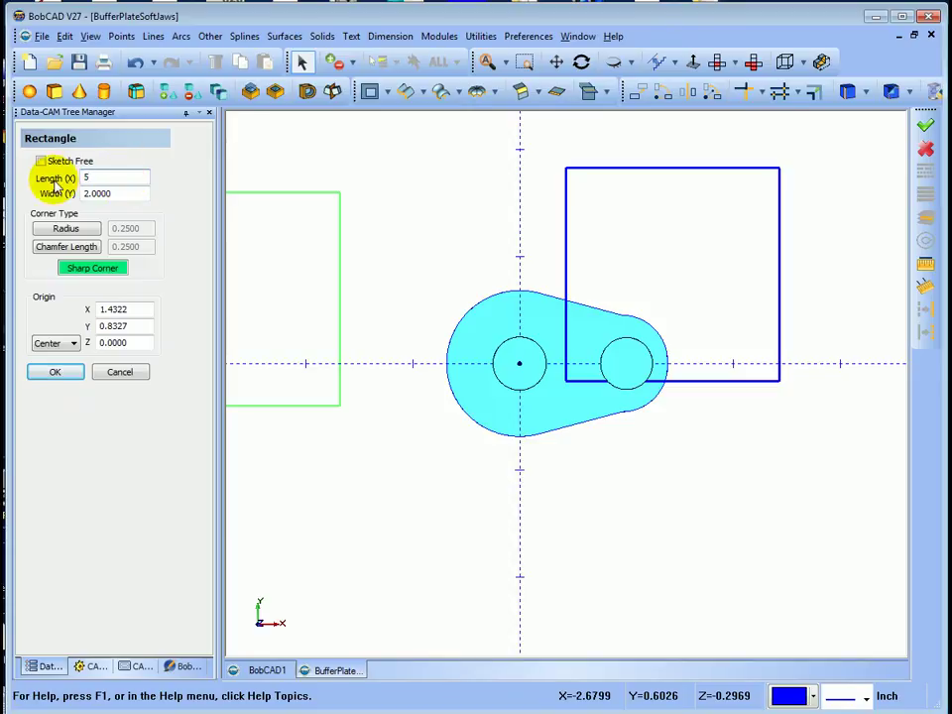
left_click_drag(119, 193, 61, 194)
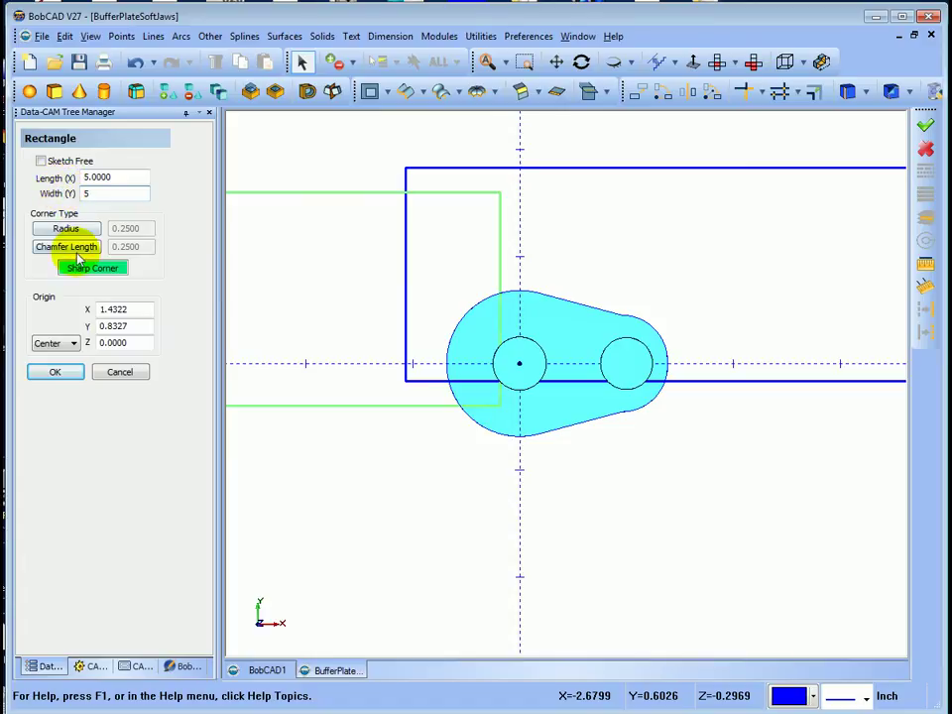
left_click_drag(129, 309, 61, 313)
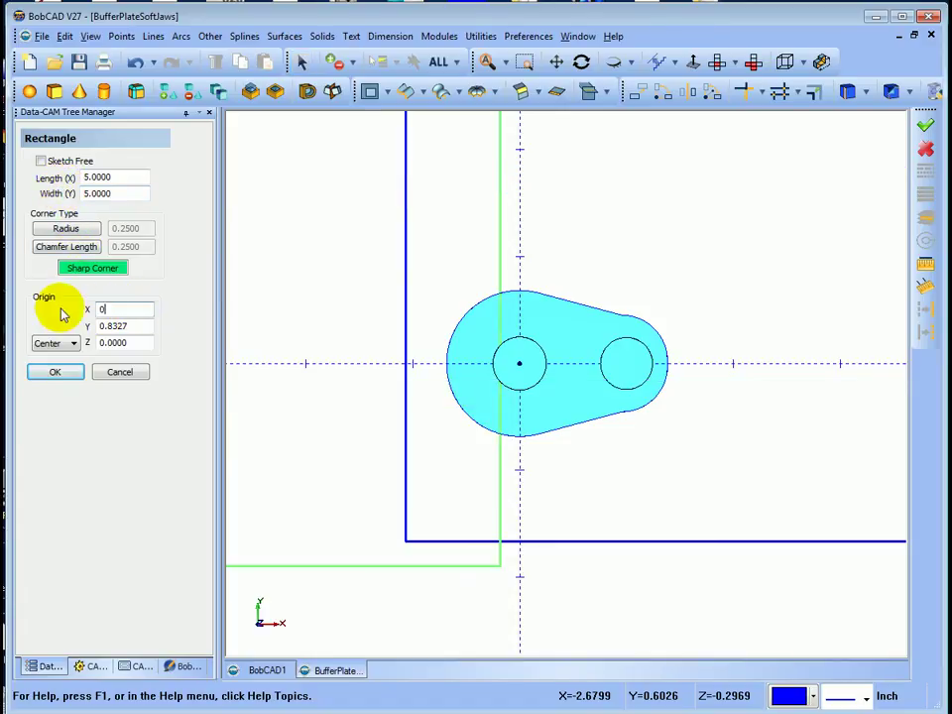
left_click_drag(124, 325, 70, 333)
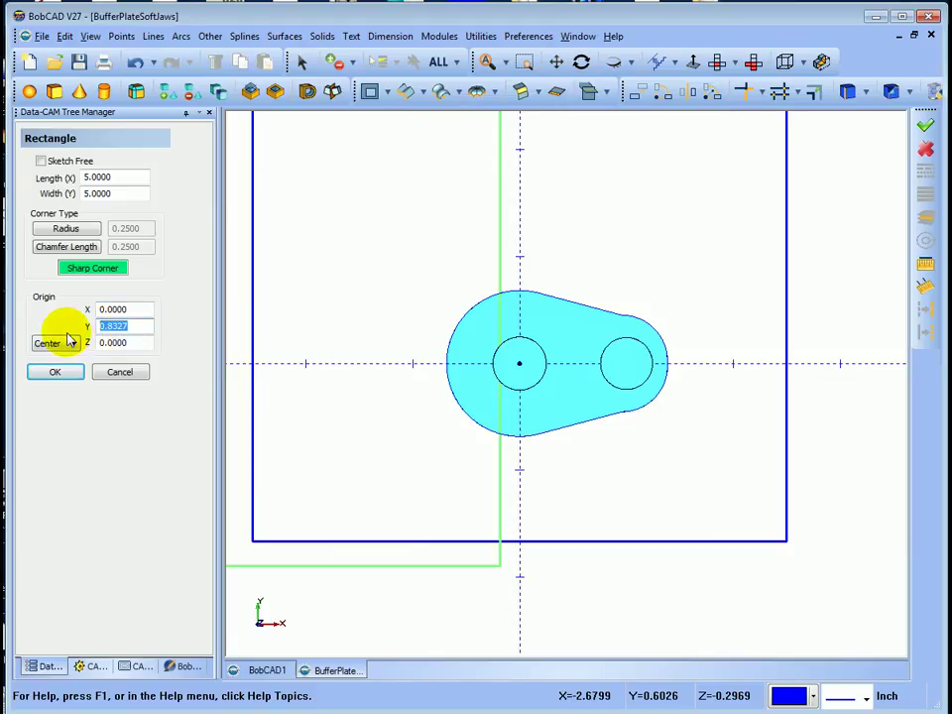
type("0.0000")
left_click(121, 343)
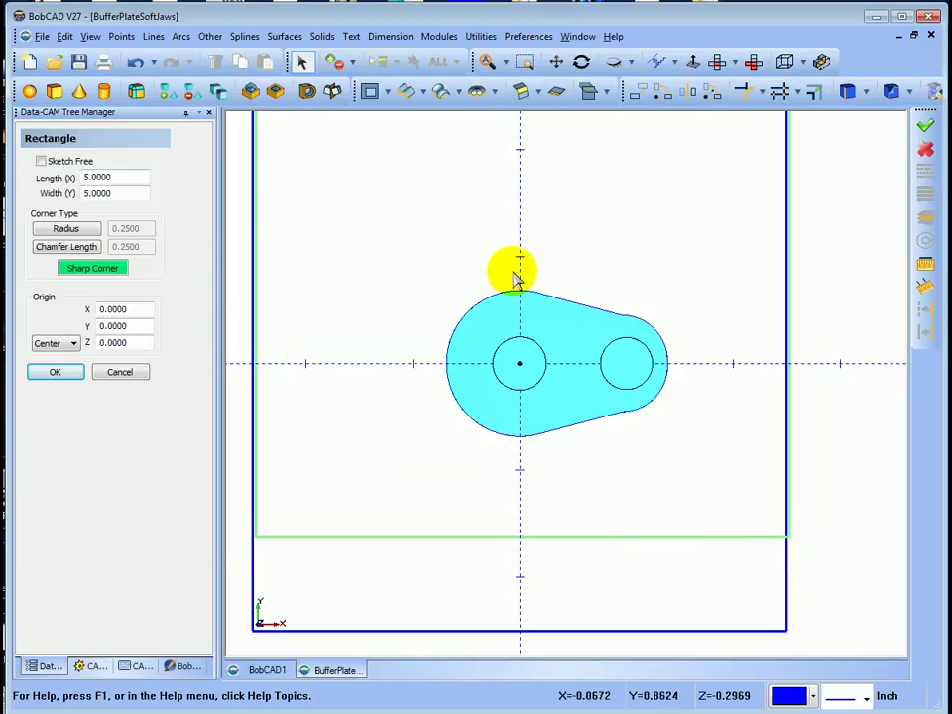
left_click_drag(123, 194, 71, 194)
type("3")
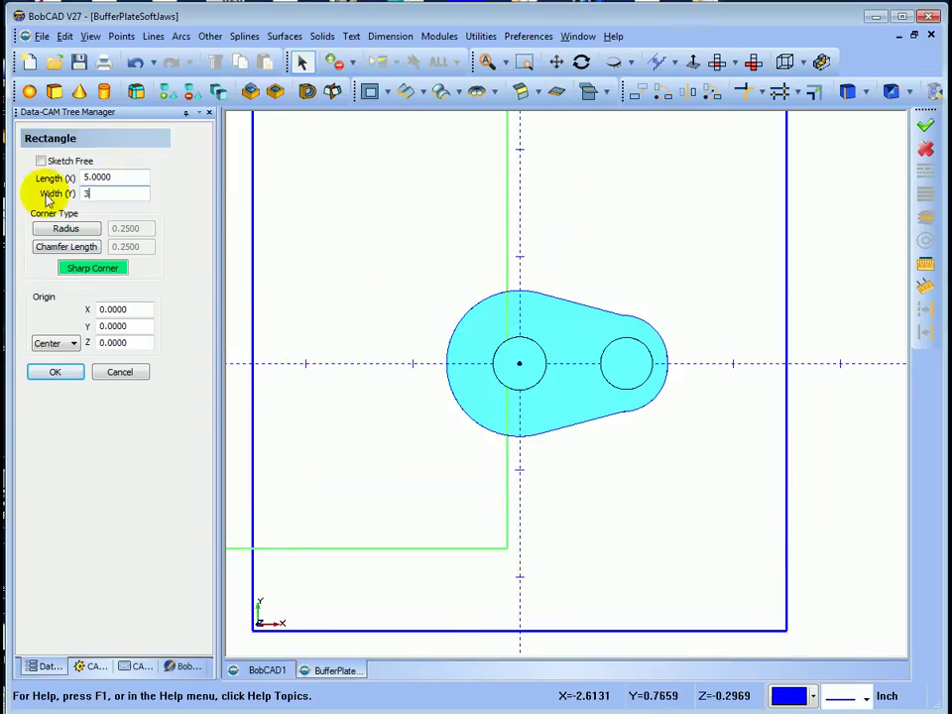
key("Return")
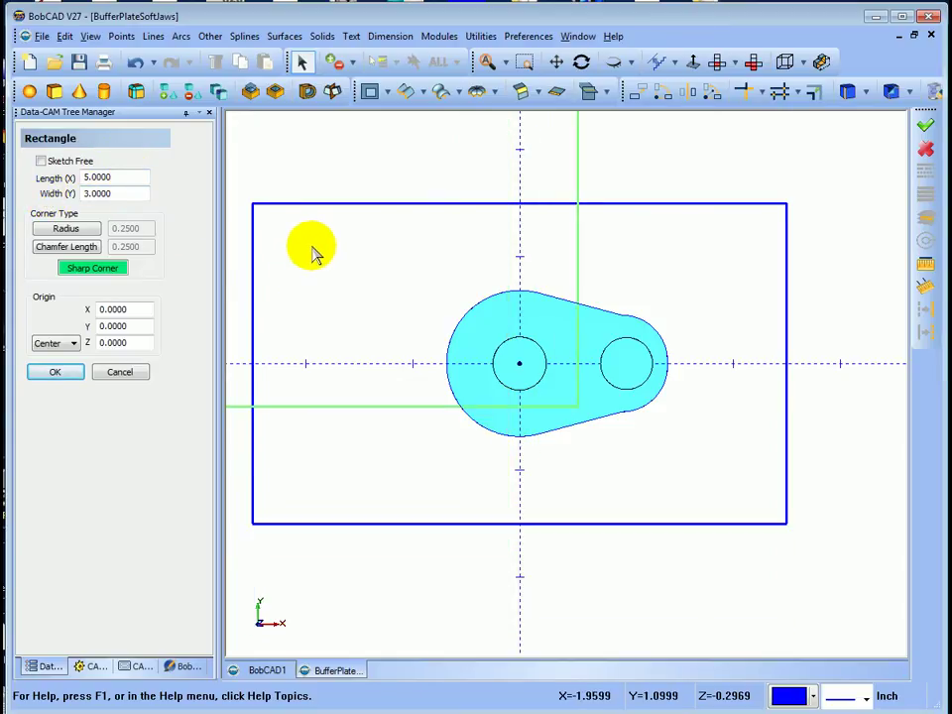
left_click(56, 373)
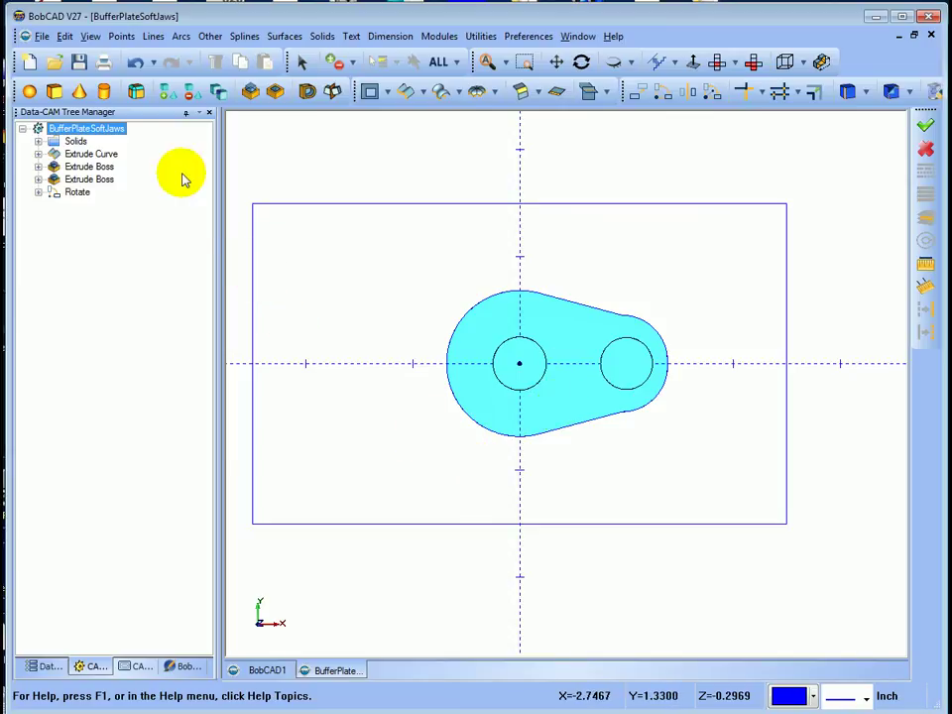
Sketch a horizontal line across the rectangle at Y 0.1.
left_click(154, 38)
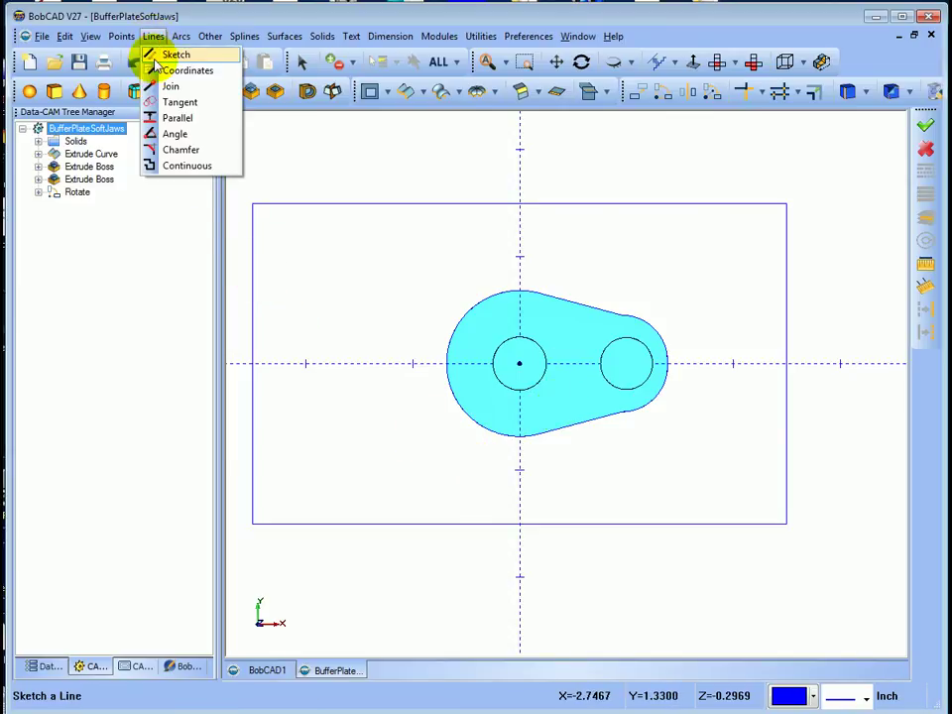
left_click(154, 54)
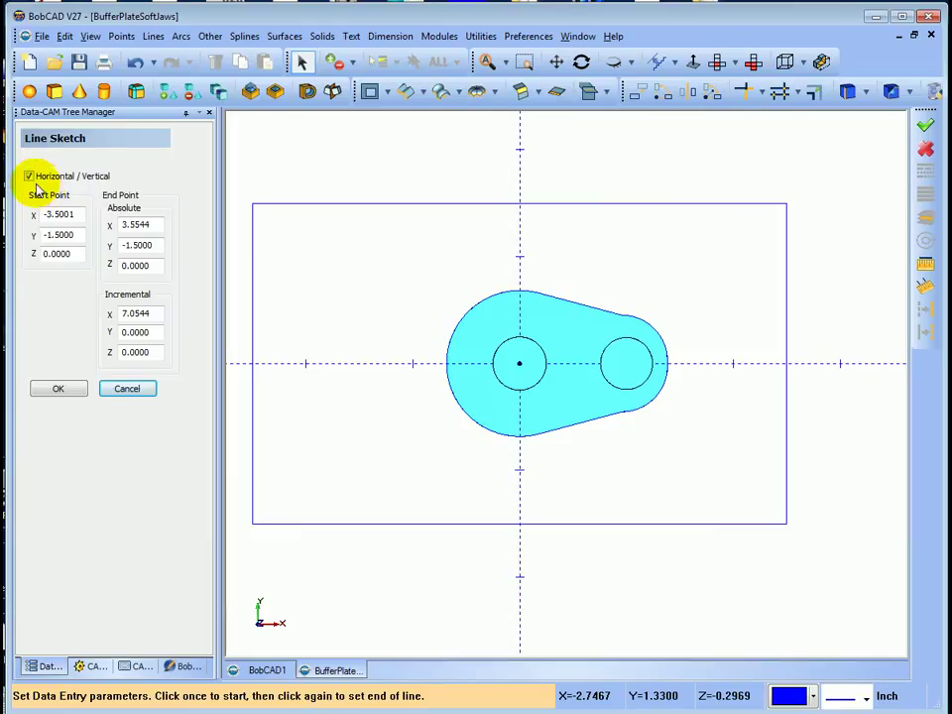
left_click(238, 348)
left_click(813, 348)
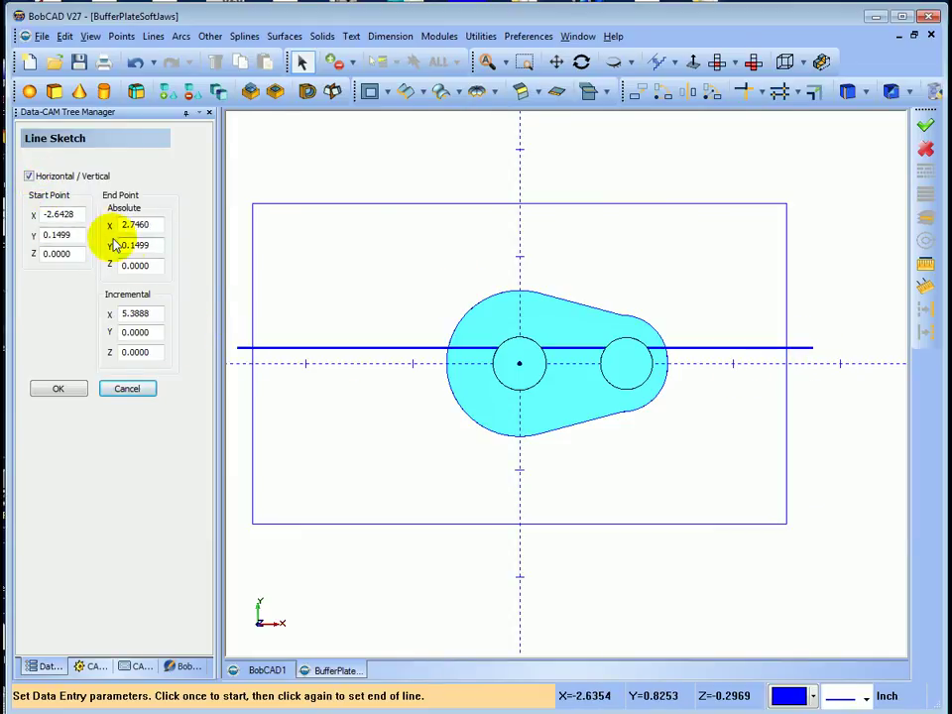
double_click(60, 234)
type(".1")
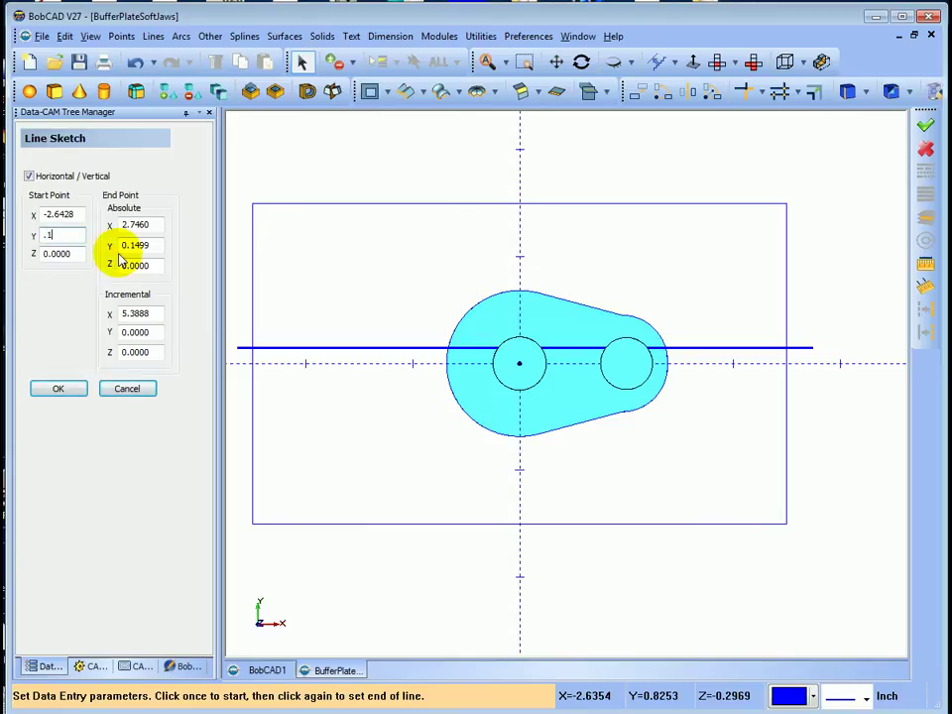
left_click(156, 244)
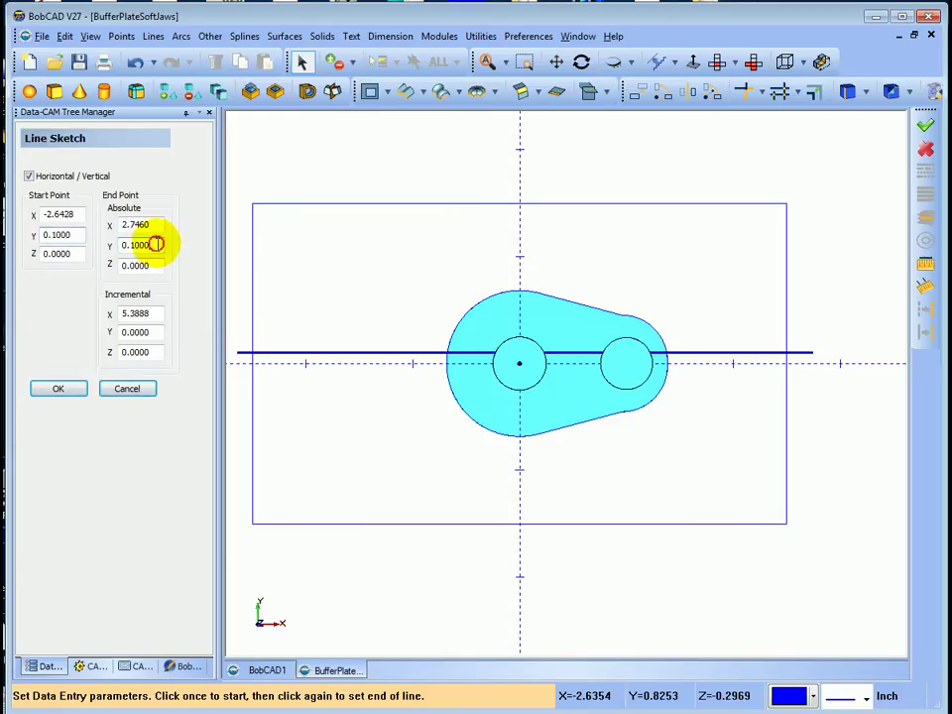
left_click(60, 388)
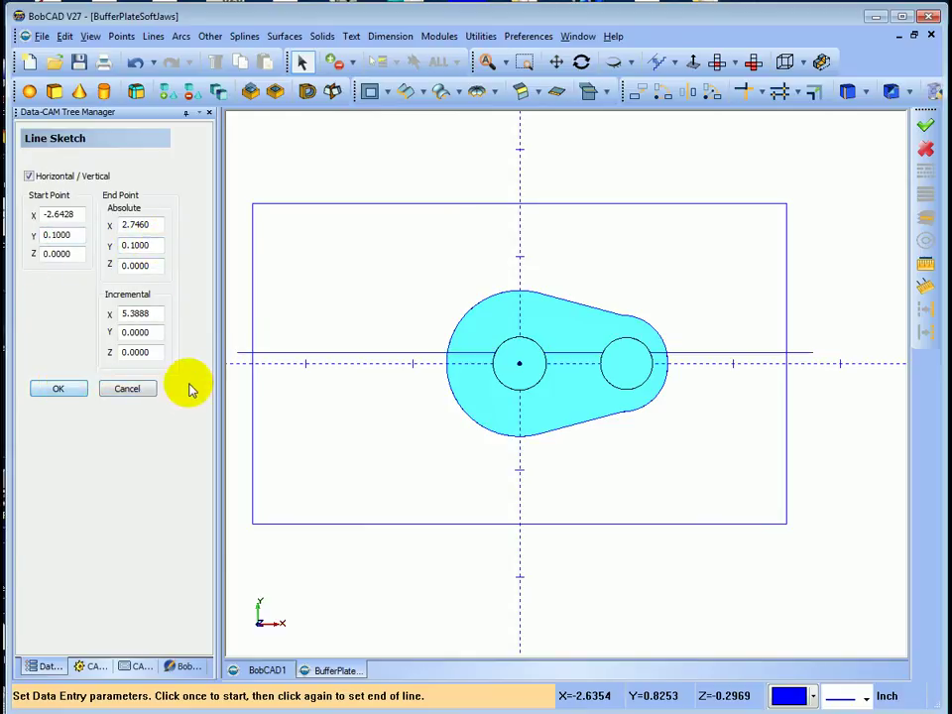
Add a second horizontal line across the rectangle at Y -0.1.
left_click(238, 381)
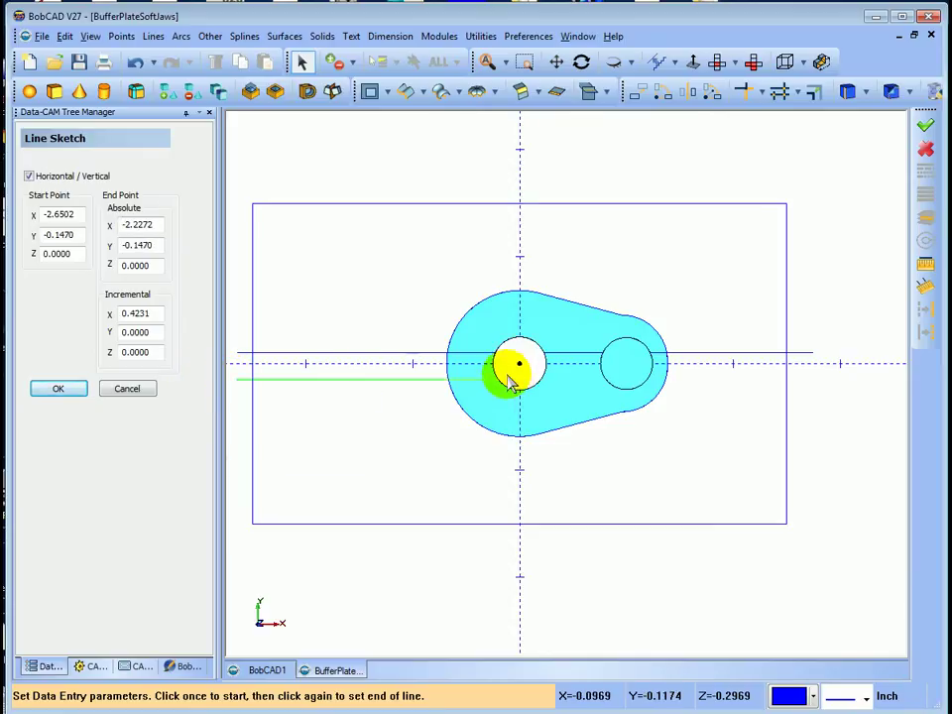
left_click(799, 381)
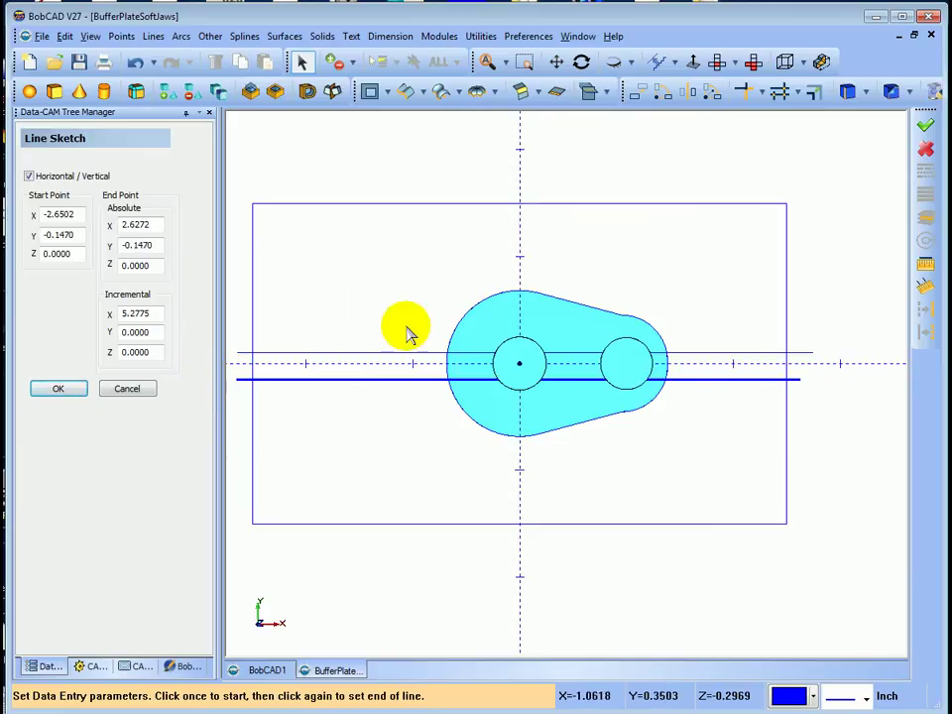
double_click(79, 234)
type("-.1")
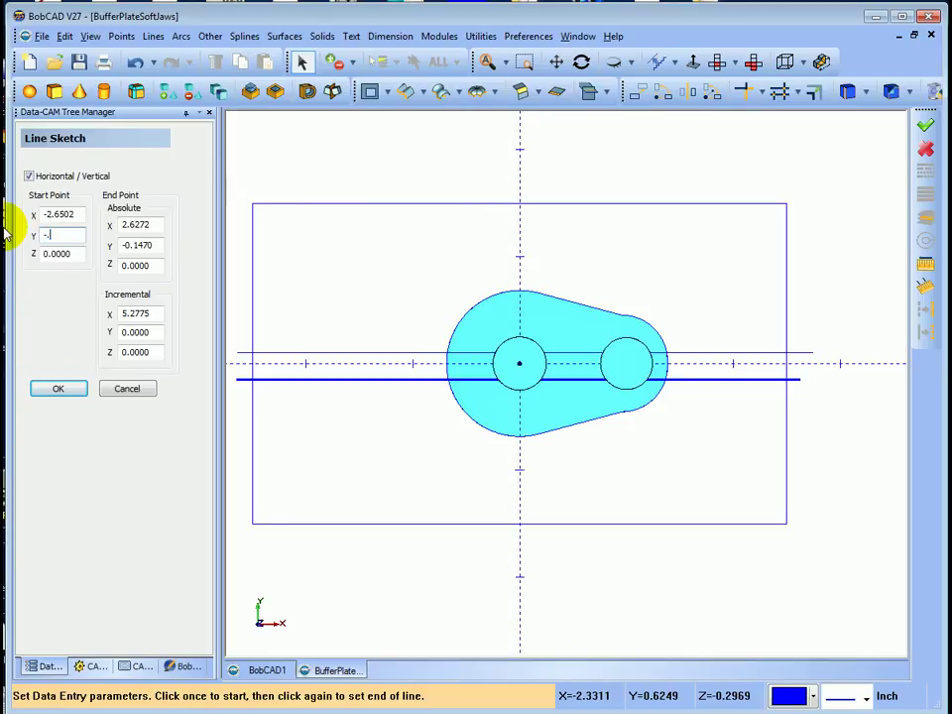
double_click(138, 245)
type("-.1")
key("Tab")
left_click(62, 387)
left_click(117, 389)
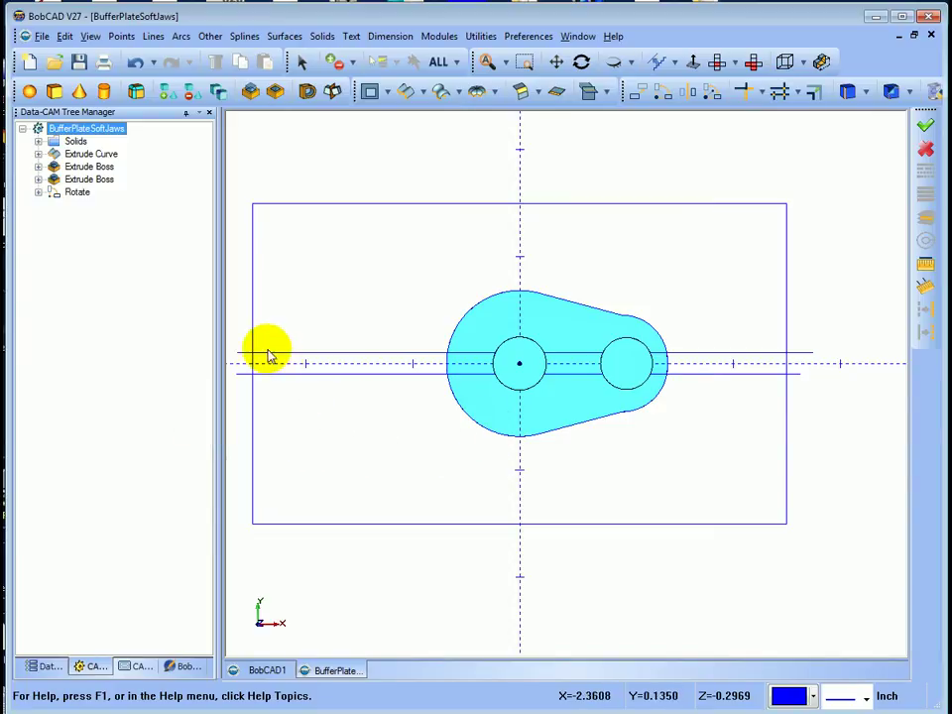
Quick Trim the rectangle edges between the two lines, separating the stock into two halves.
left_click(763, 94)
left_click(774, 194)
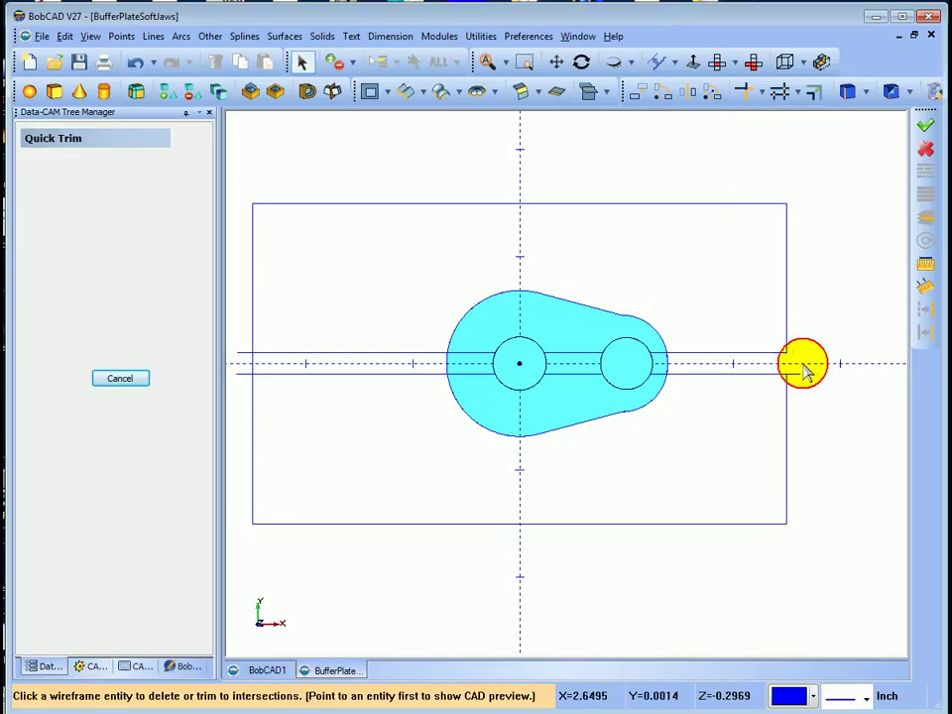
left_click(791, 369)
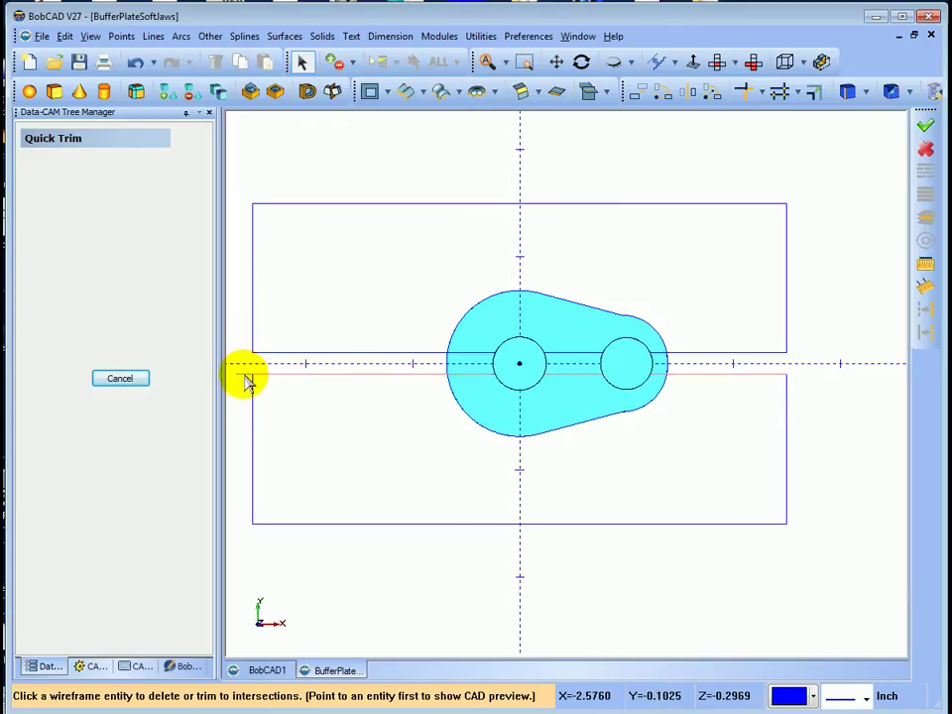
mouse_move(557, 472)
middle_mouse_down()
mouse_move(520, 425)
mouse_move(532, 474)
mouse_move(493, 450)
mouse_move(647, 444)
mouse_move(659, 436)
middle_mouse_up()
right_click(697, 453)
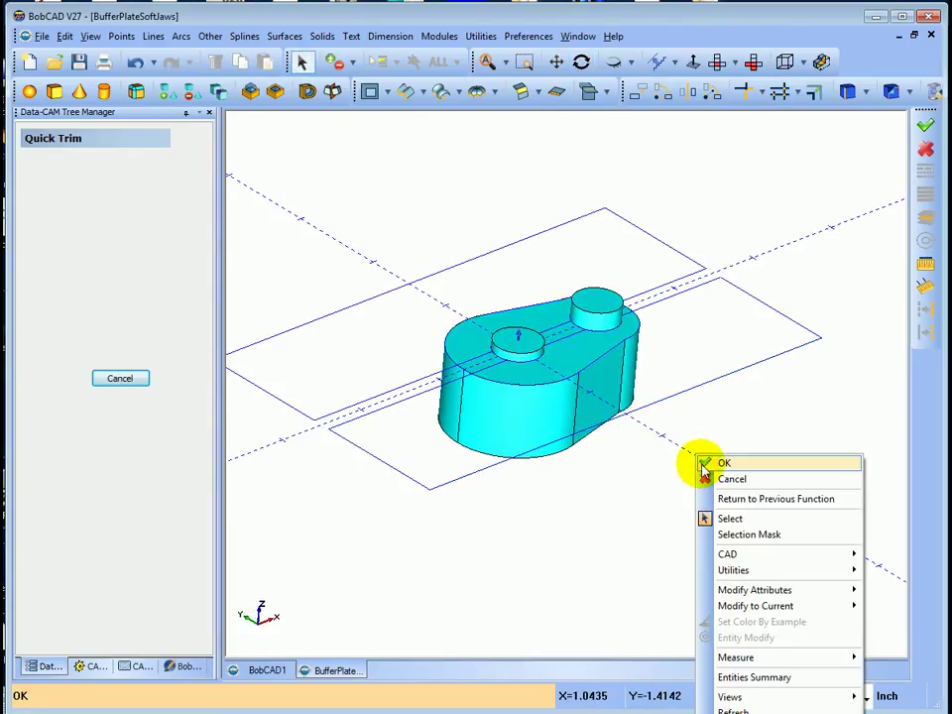
left_click(734, 479)
middle_click_drag(612, 500, 568, 377)
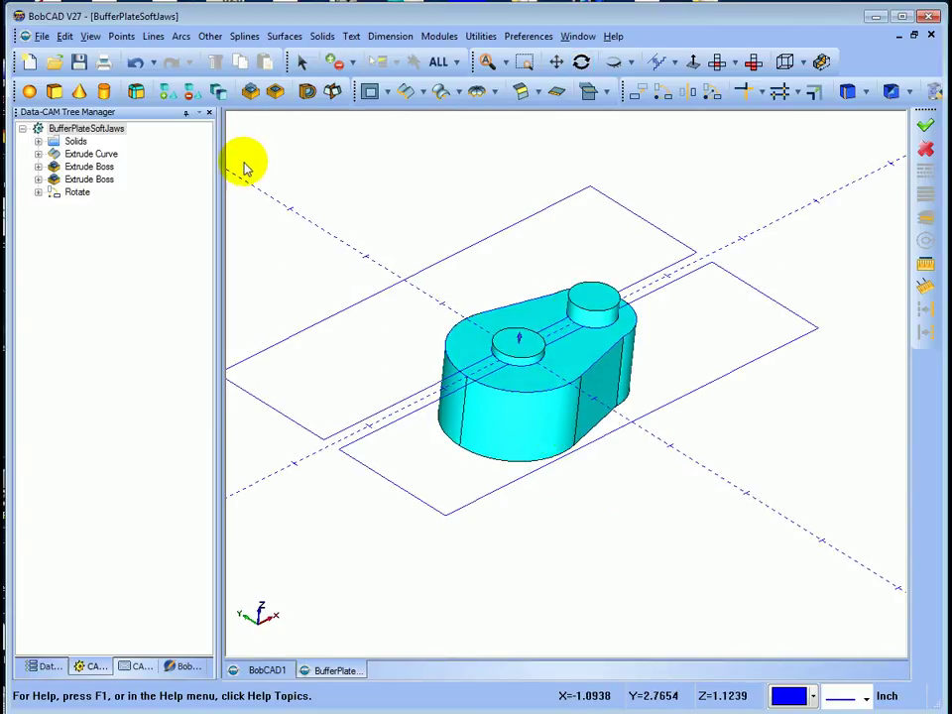
left_click(428, 39)
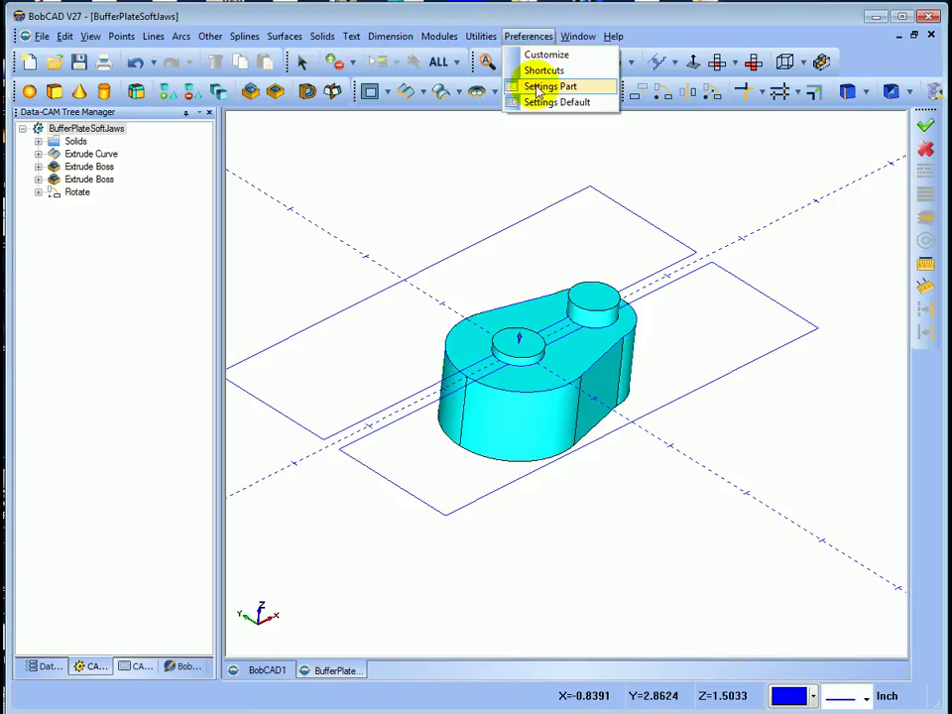
Set the Solids display colour to grey in Part settings and apply it.
left_click(538, 87)
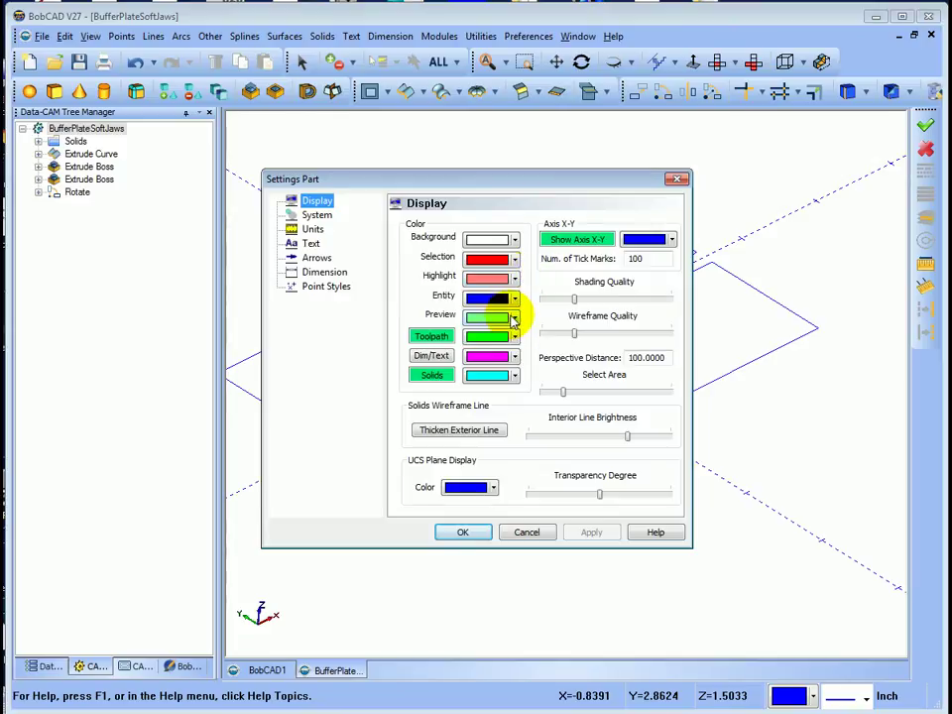
left_click(516, 377)
left_click(498, 622)
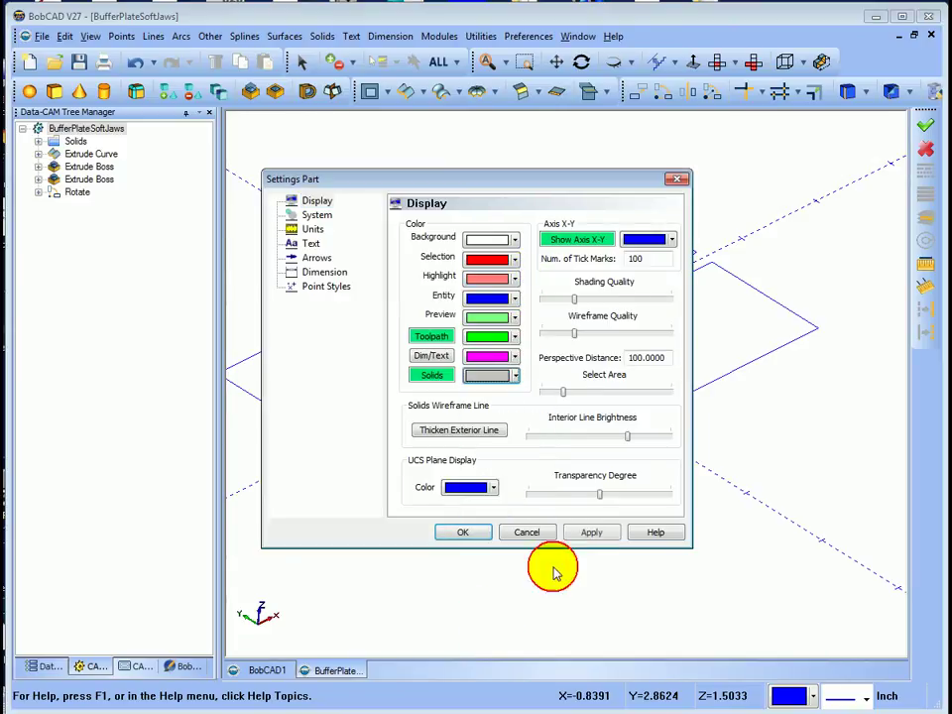
left_click(599, 533)
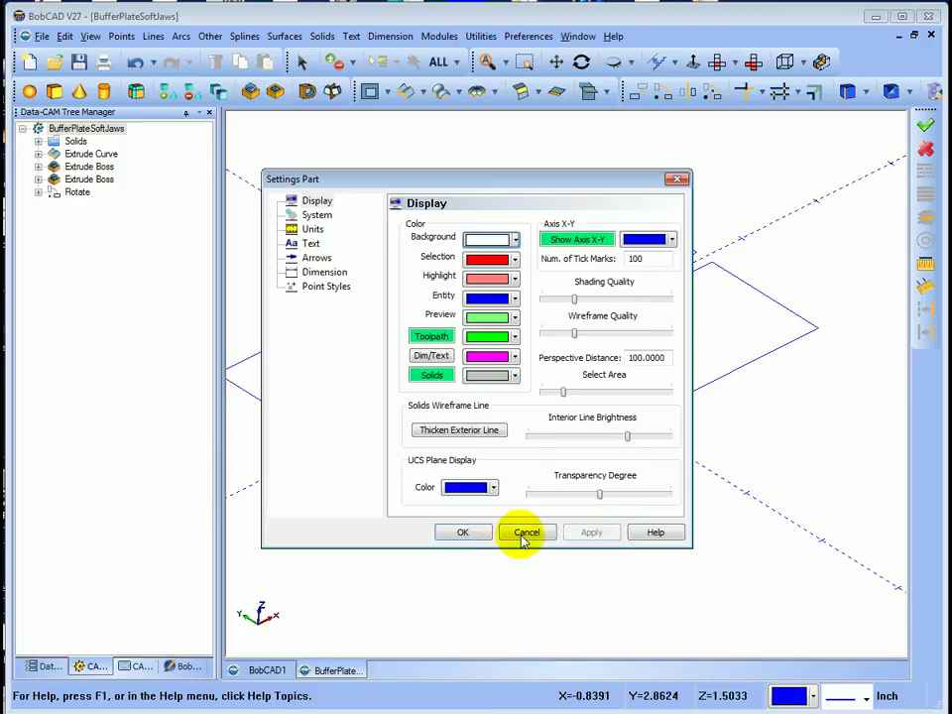
left_click(464, 533)
mouse_move(565, 498)
middle_mouse_down()
mouse_move(578, 574)
mouse_move(569, 514)
mouse_move(579, 524)
mouse_move(566, 510)
mouse_move(578, 521)
middle_mouse_up()
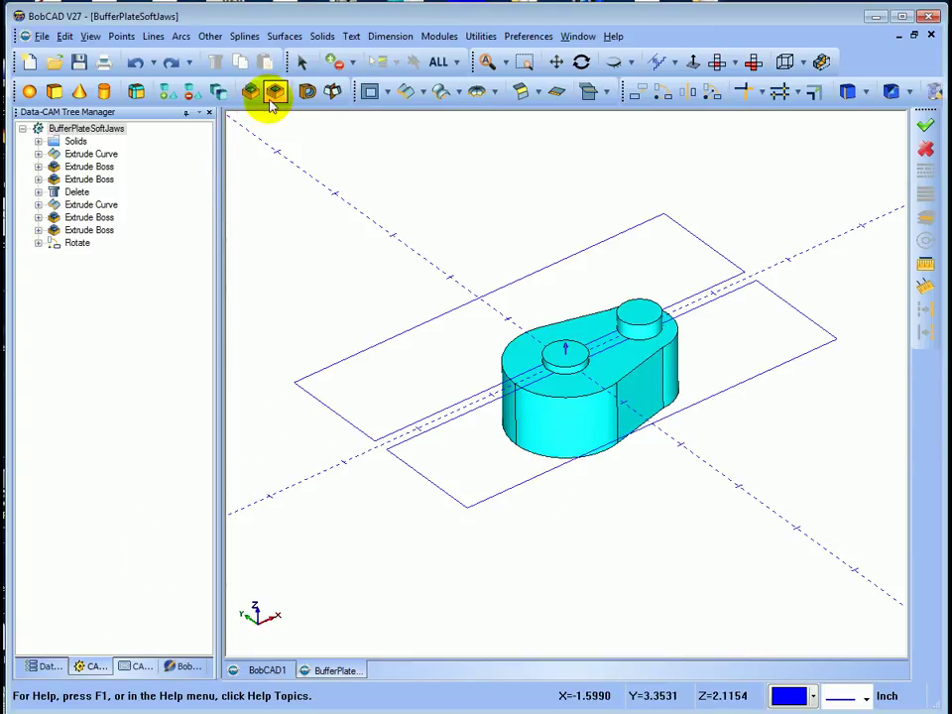
Extrude the lower rectangle 1.5 in downward into a jaw block.
left_click(422, 92)
left_click(421, 115)
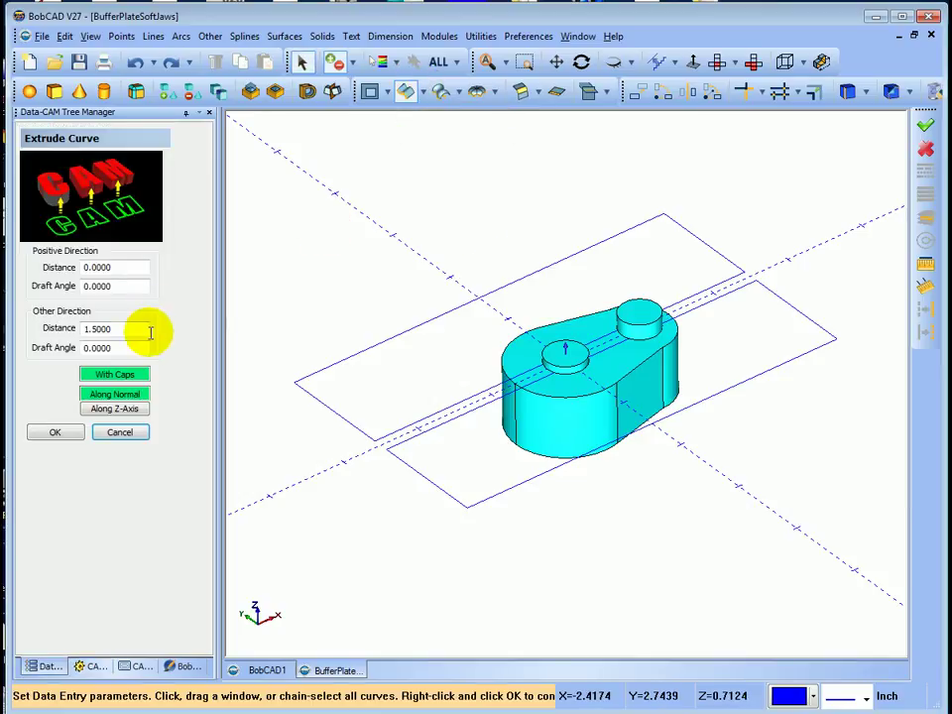
double_click(118, 330)
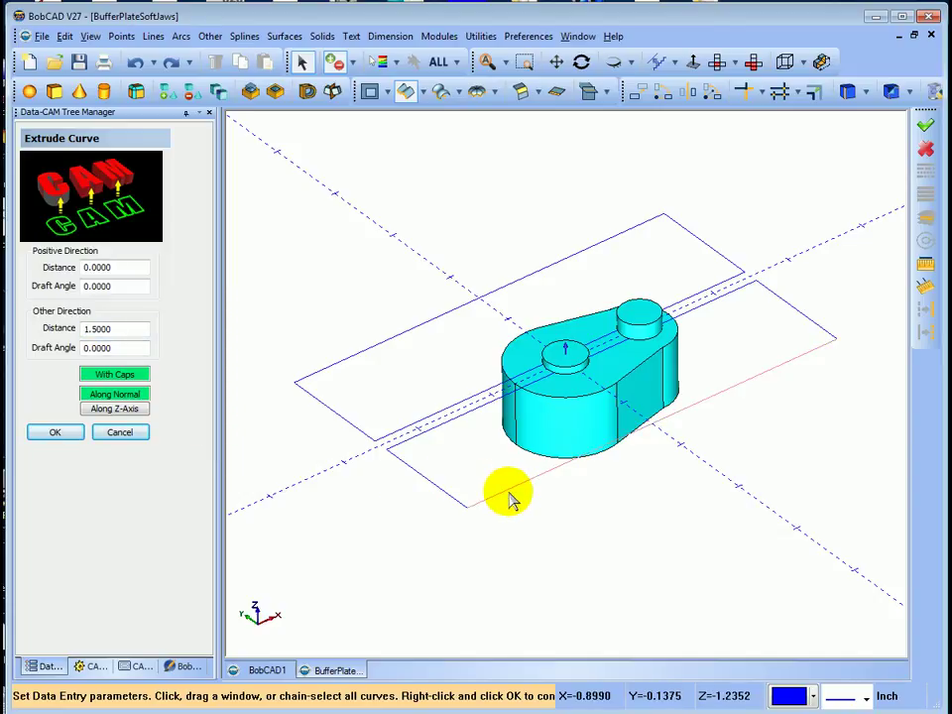
left_click(509, 496)
right_click(299, 255)
left_click(331, 268)
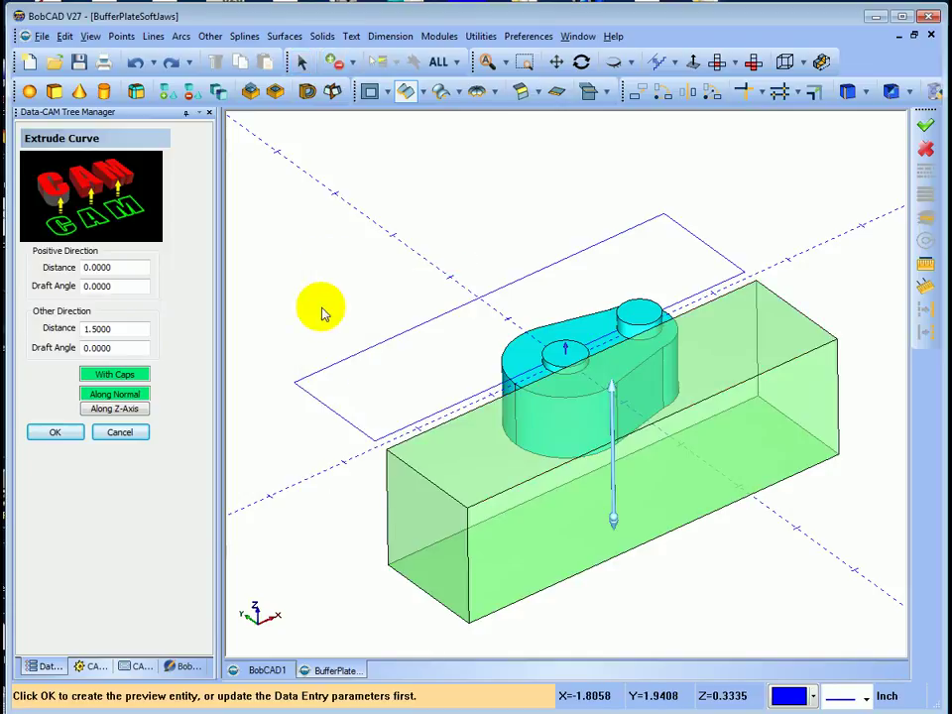
left_click(69, 433)
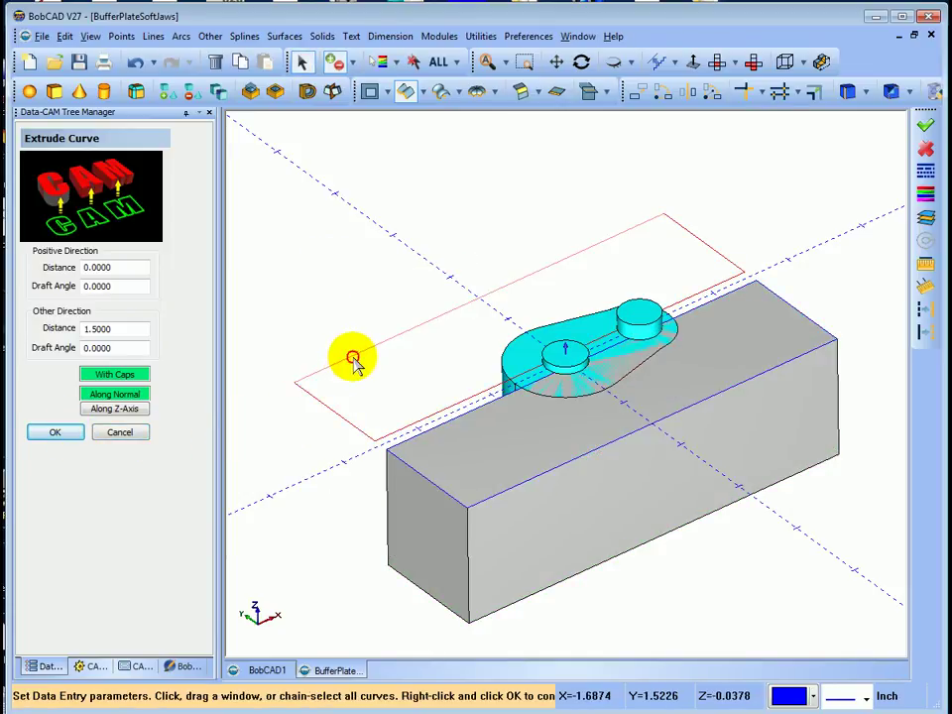
Extrude the upper rectangle the same 1.5 in into the second jaw block.
right_click(347, 265)
left_click(361, 278)
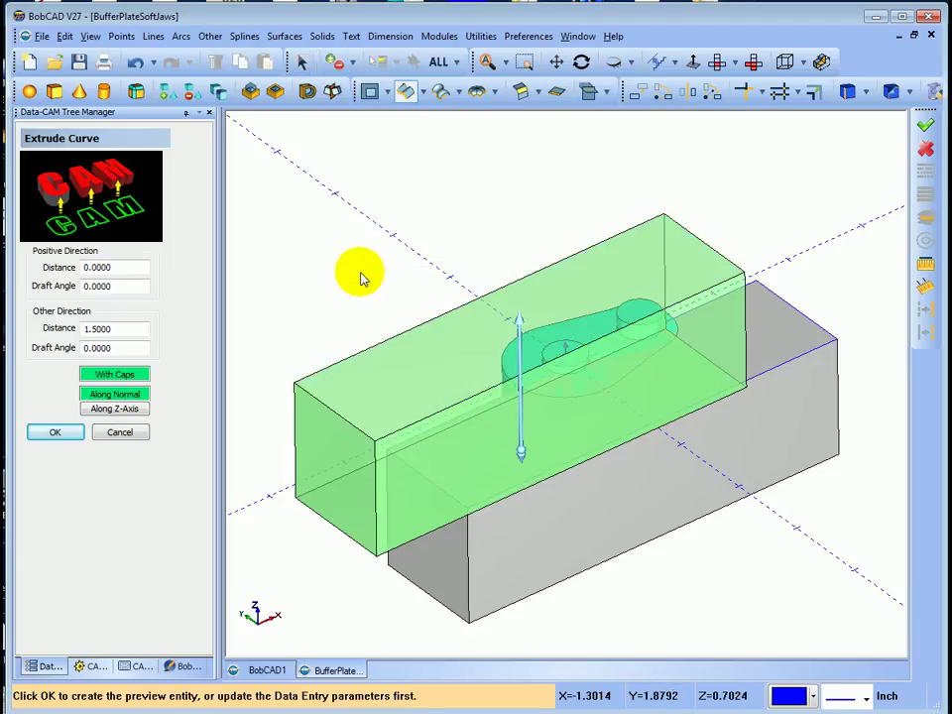
left_click(61, 433)
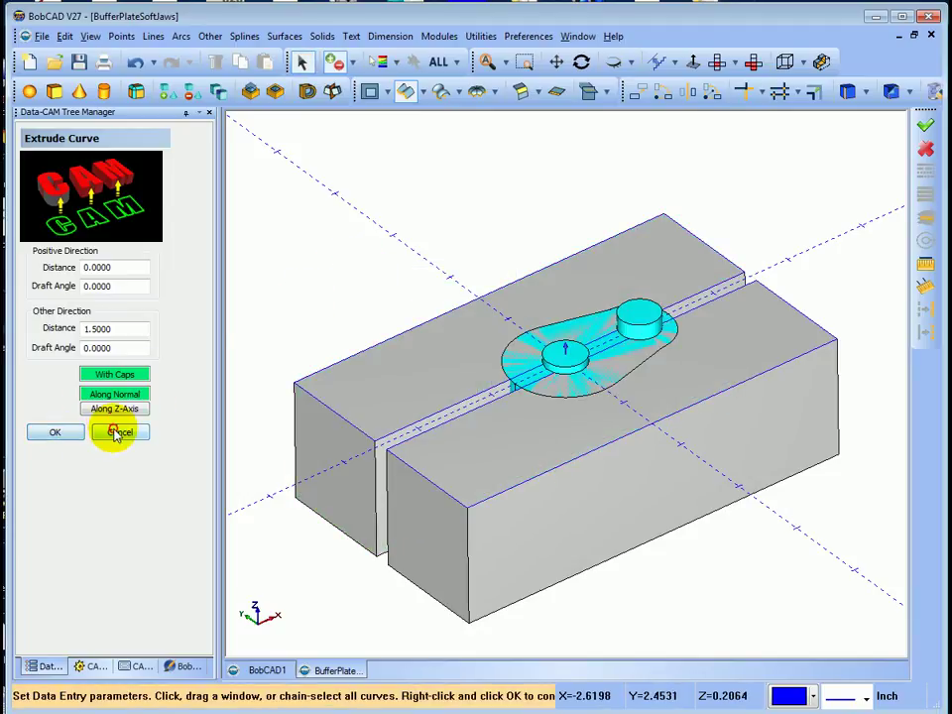
left_click(115, 433)
mouse_move(292, 319)
middle_mouse_down()
mouse_move(319, 353)
mouse_move(366, 330)
mouse_move(452, 313)
mouse_move(351, 301)
mouse_move(421, 329)
mouse_move(393, 340)
mouse_move(372, 308)
middle_mouse_up()
mouse_move(329, 240)
middle_mouse_down()
mouse_move(370, 268)
mouse_move(326, 282)
mouse_move(319, 271)
middle_mouse_up()
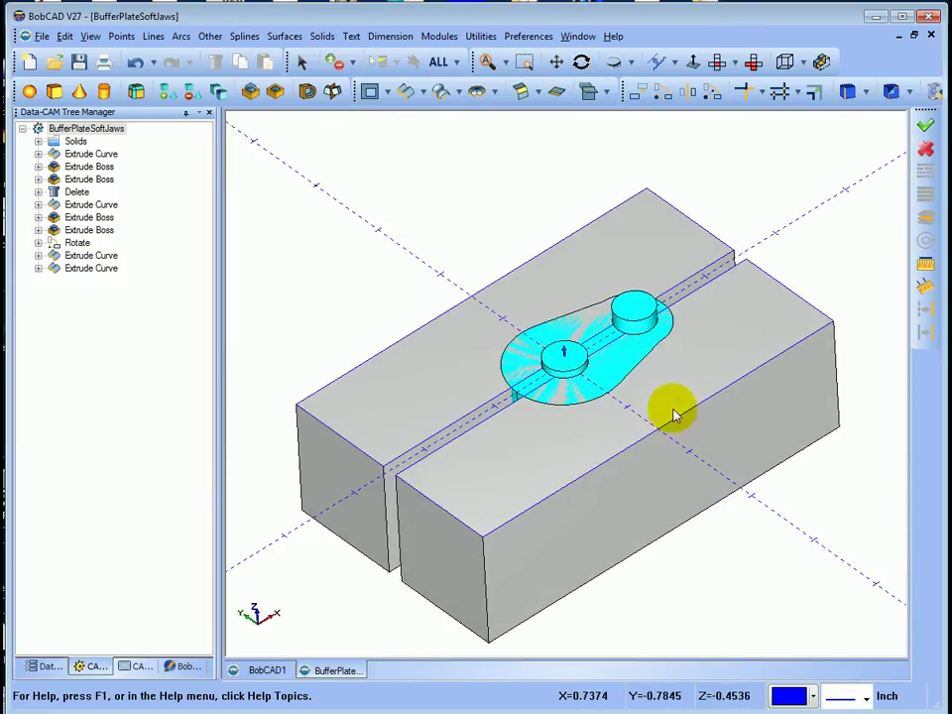
mouse_move(638, 318)
middle_mouse_down()
mouse_move(585, 416)
mouse_move(616, 418)
mouse_move(610, 403)
middle_mouse_up()
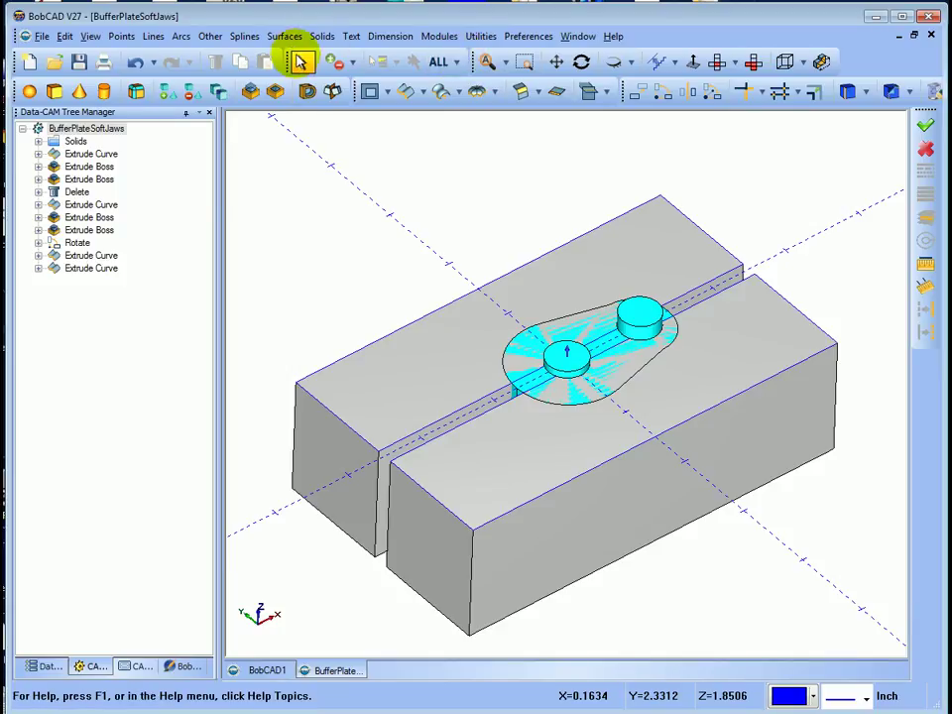
Select all cyan entities by colour and translate them 0.05 in up along Z.
left_click(631, 96)
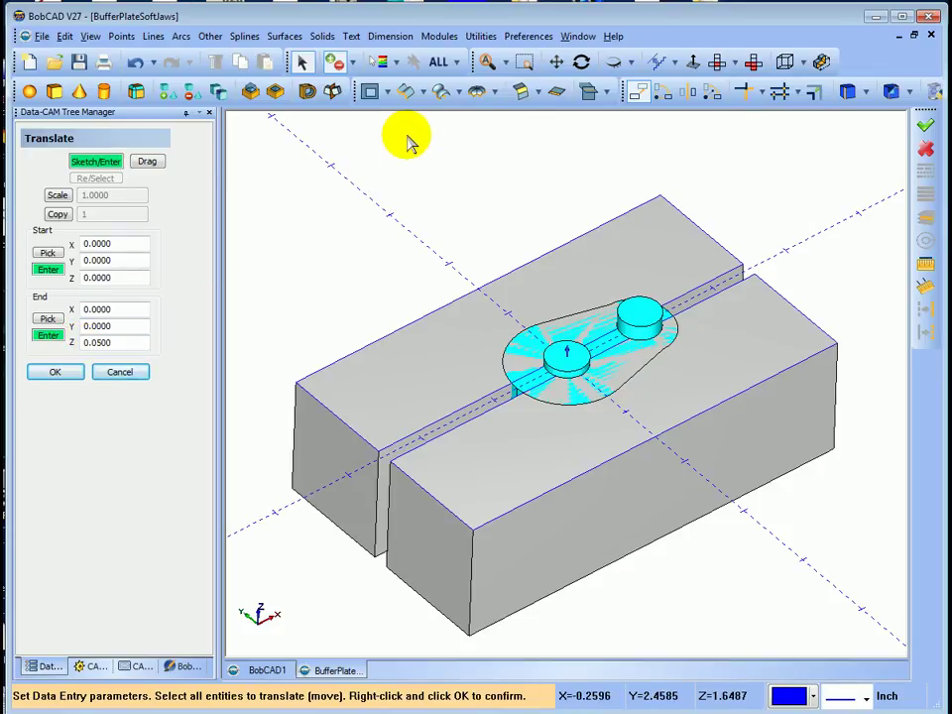
left_click(457, 64)
left_click(459, 116)
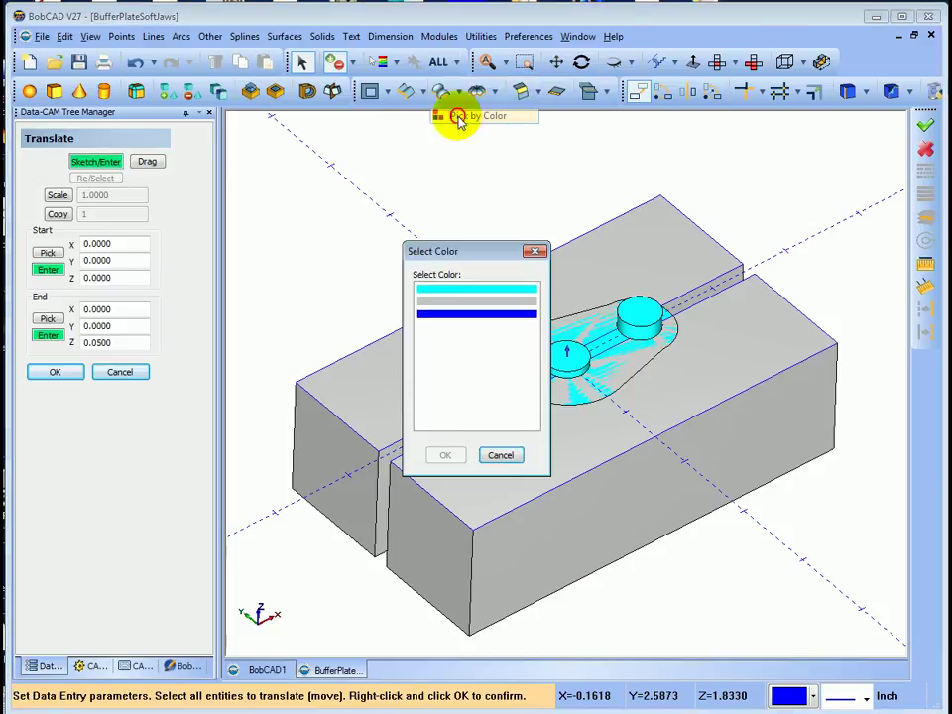
left_click(446, 290)
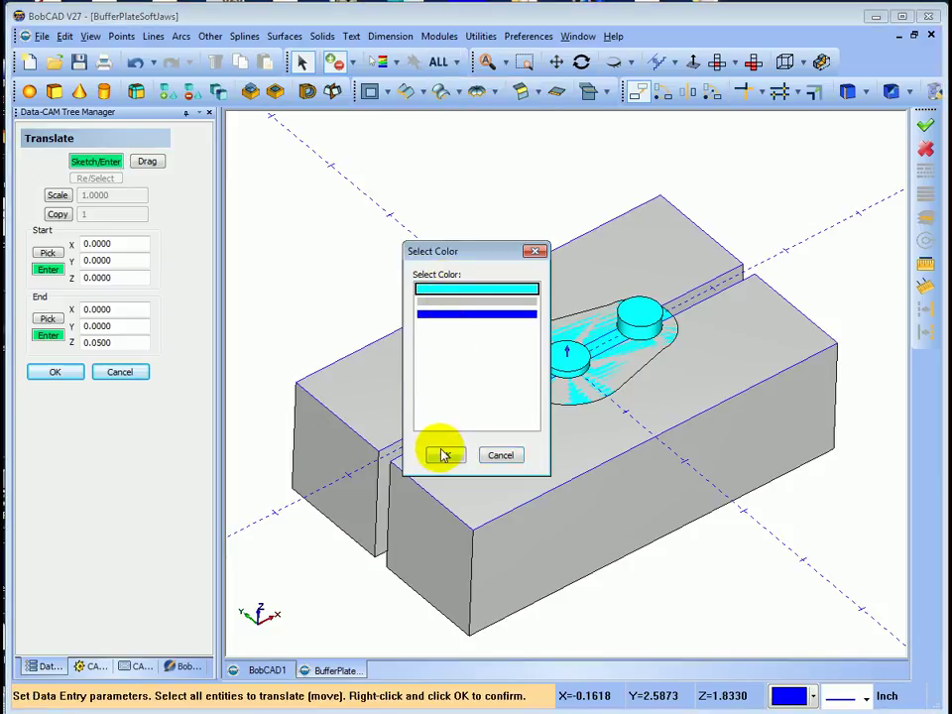
left_click(445, 455)
right_click(296, 201)
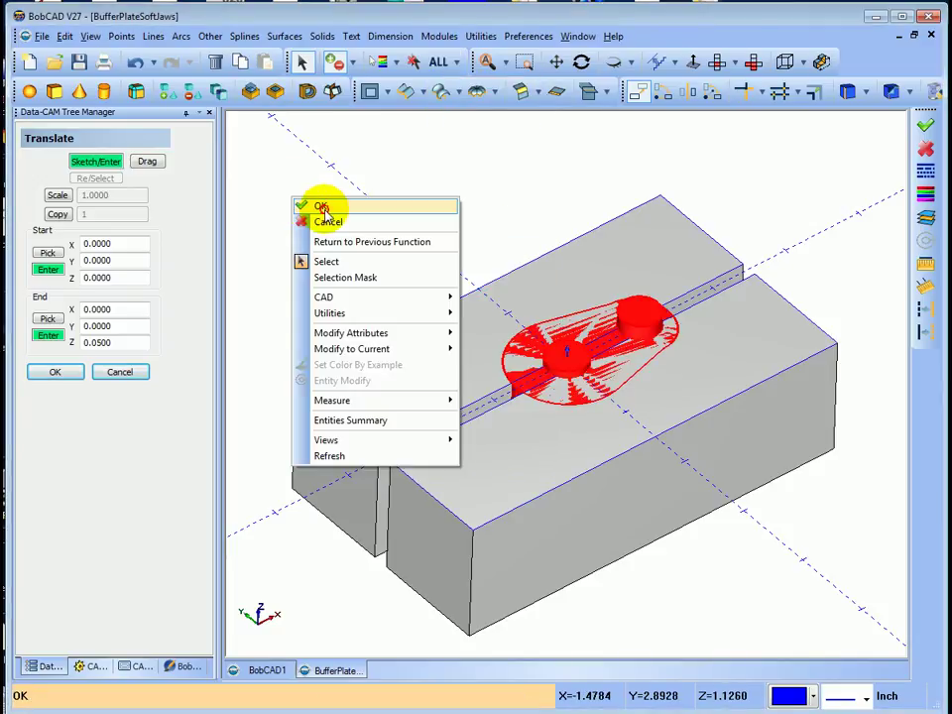
left_click(322, 206)
left_click(61, 372)
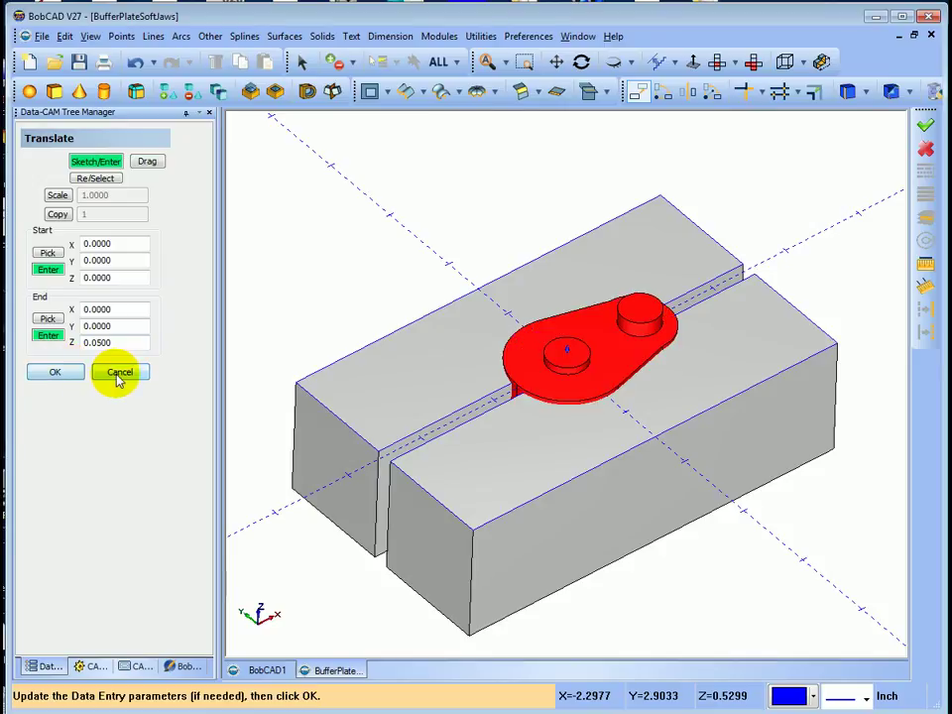
left_click(117, 374)
mouse_move(310, 249)
middle_mouse_down()
mouse_move(357, 288)
mouse_move(550, 295)
mouse_move(556, 283)
mouse_move(439, 276)
mouse_move(448, 280)
middle_mouse_up()
scroll(404, 228, "up", 1)
middle_click_drag(404, 227, 405, 234)
scroll(405, 236, "down", 2)
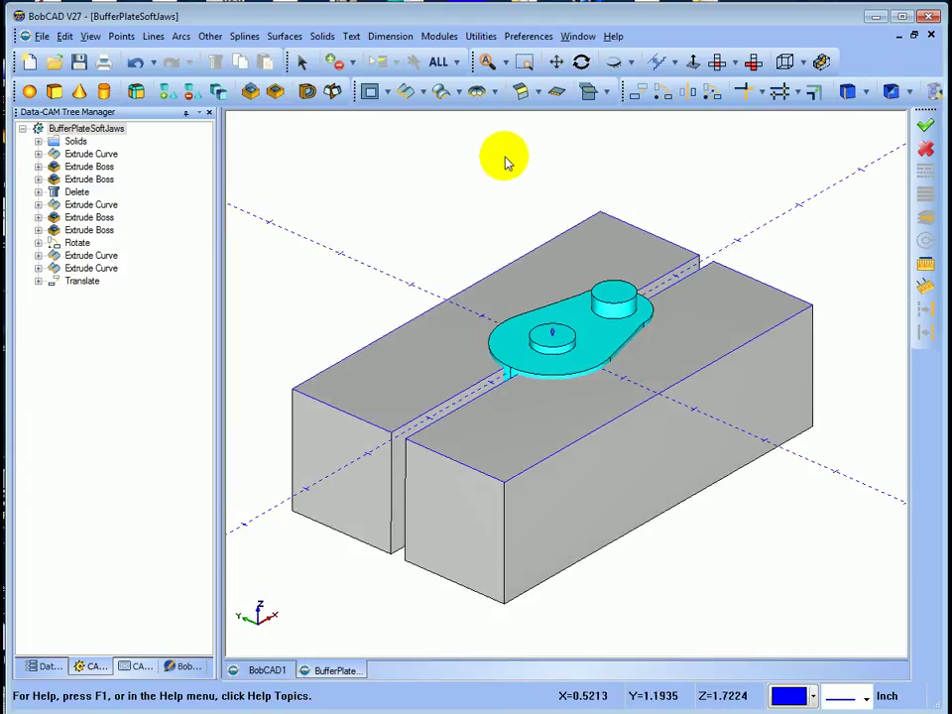
Select all blue wireframe curves by colour and delete them.
left_click(299, 60)
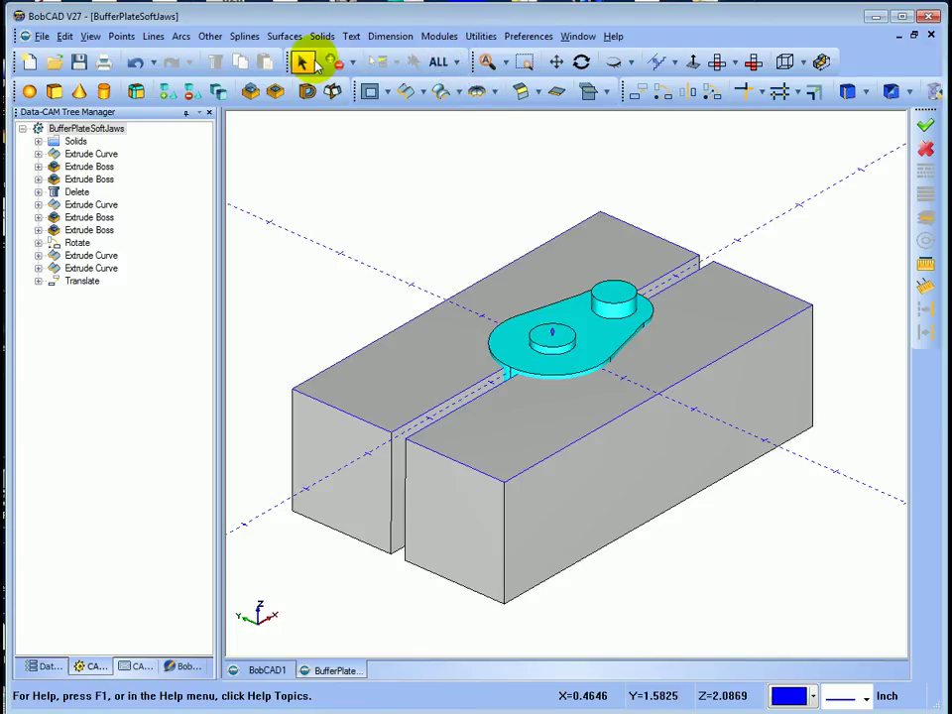
left_click(421, 89)
left_click(456, 62)
left_click(463, 115)
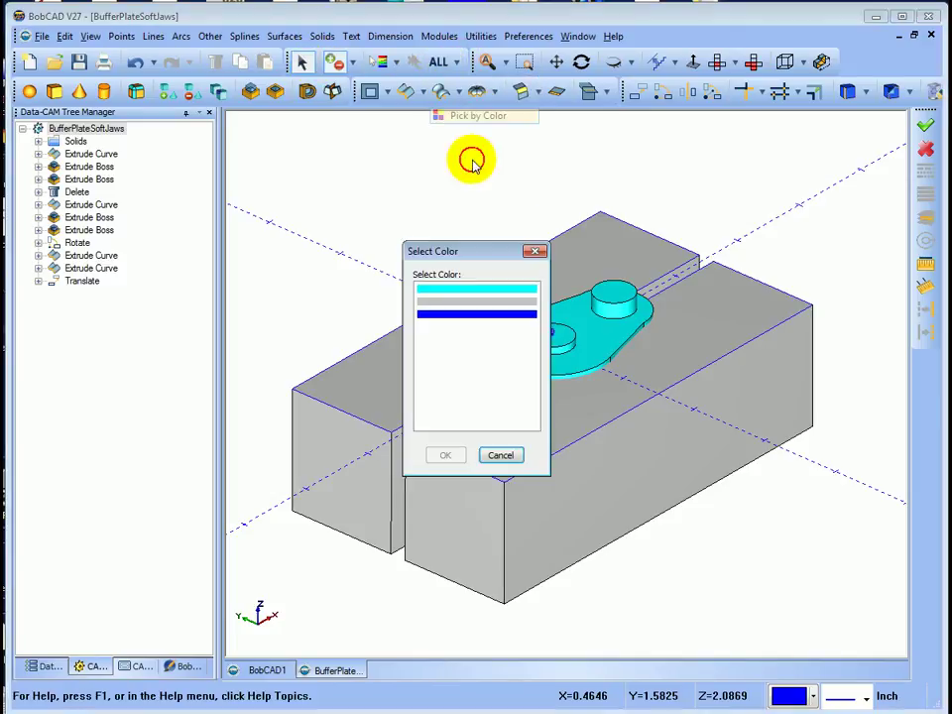
left_click(469, 315)
left_click(446, 456)
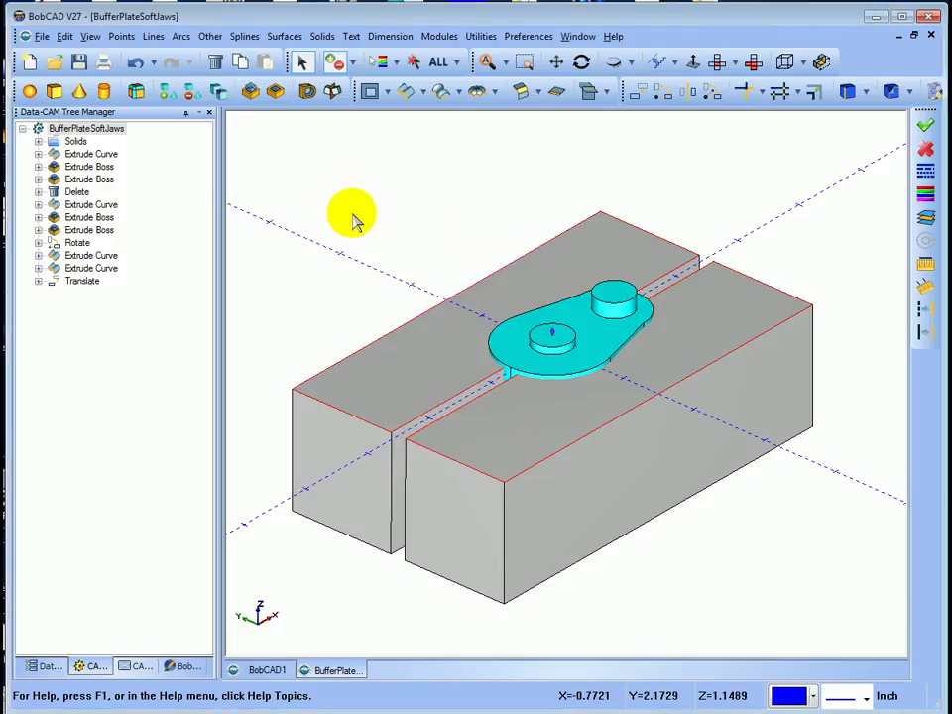
left_click(215, 63)
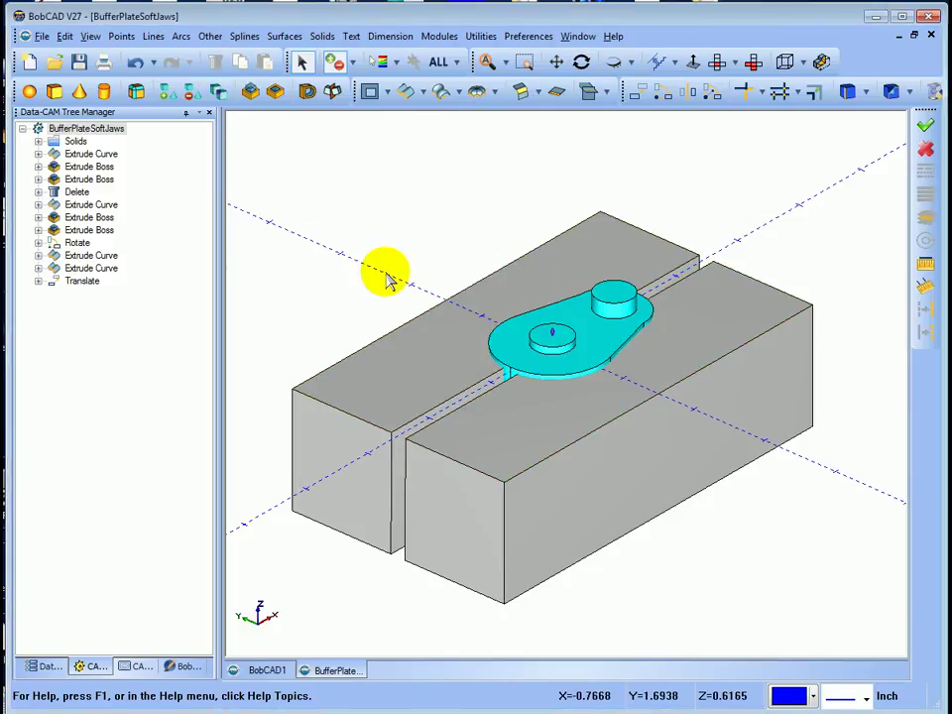
mouse_move(383, 272)
middle_mouse_down()
mouse_move(437, 289)
mouse_move(510, 367)
middle_mouse_up()
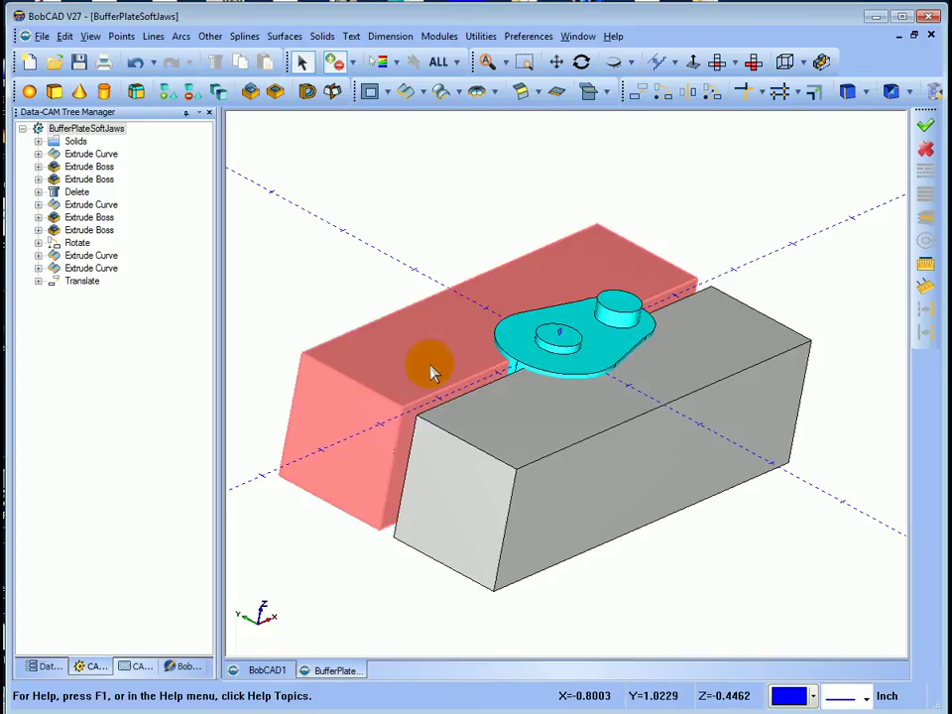
middle_click_drag(433, 376, 563, 377)
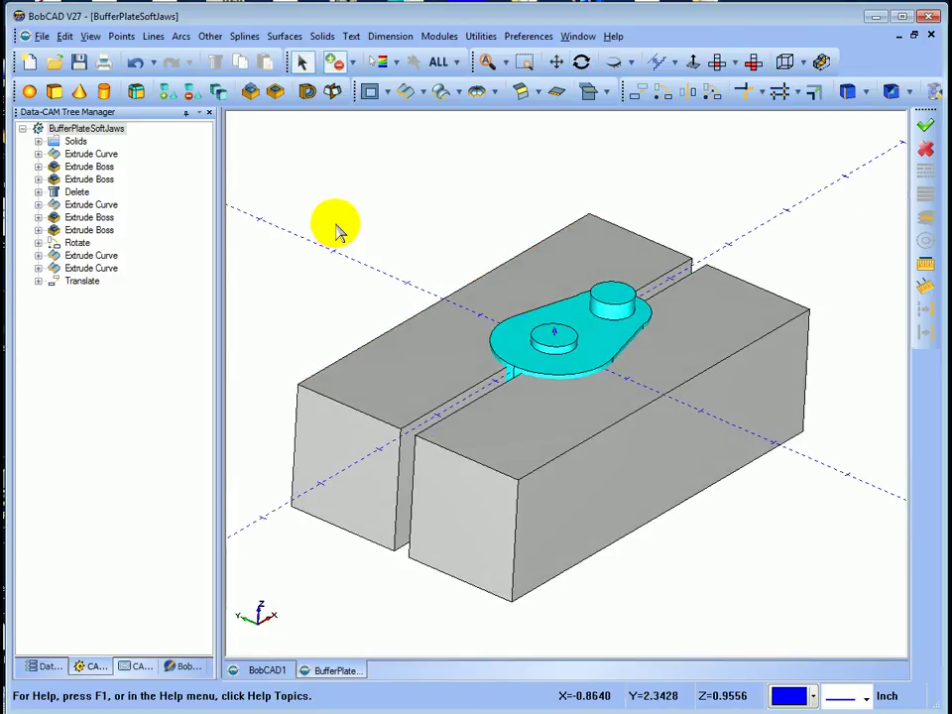
Split the left and then the right jaw block, each by the cam part's surface.
left_click(334, 93)
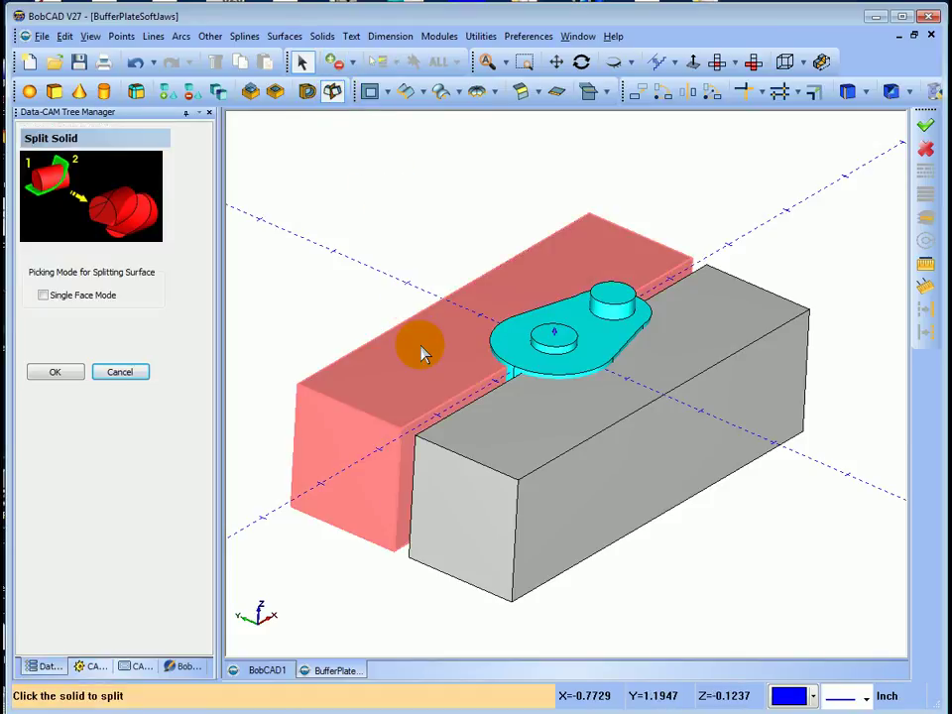
left_click(421, 352)
left_click(605, 337)
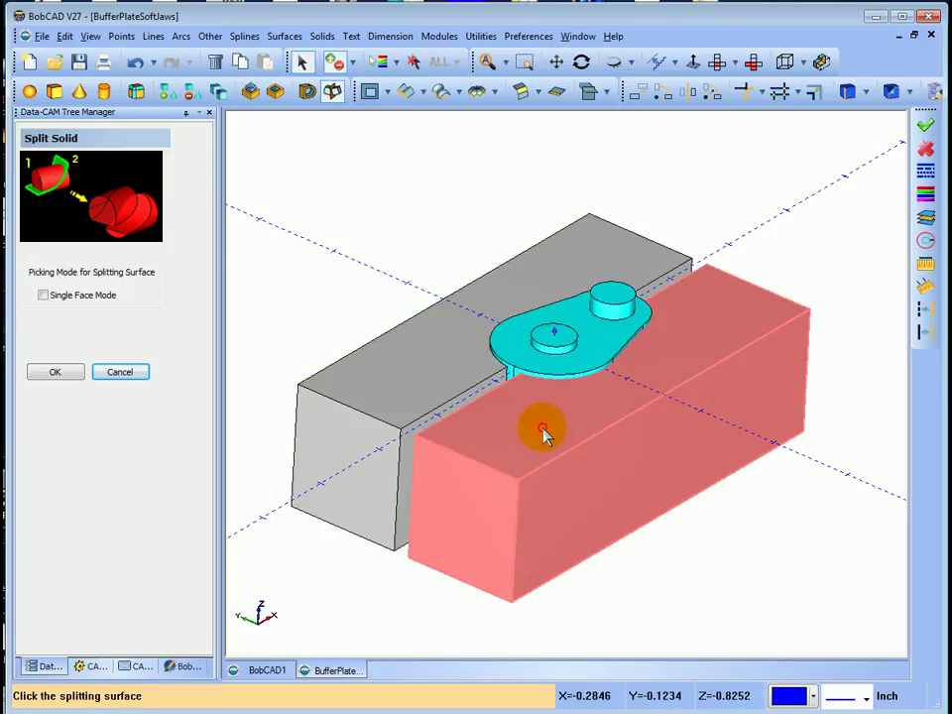
left_click(543, 434)
left_click(614, 342)
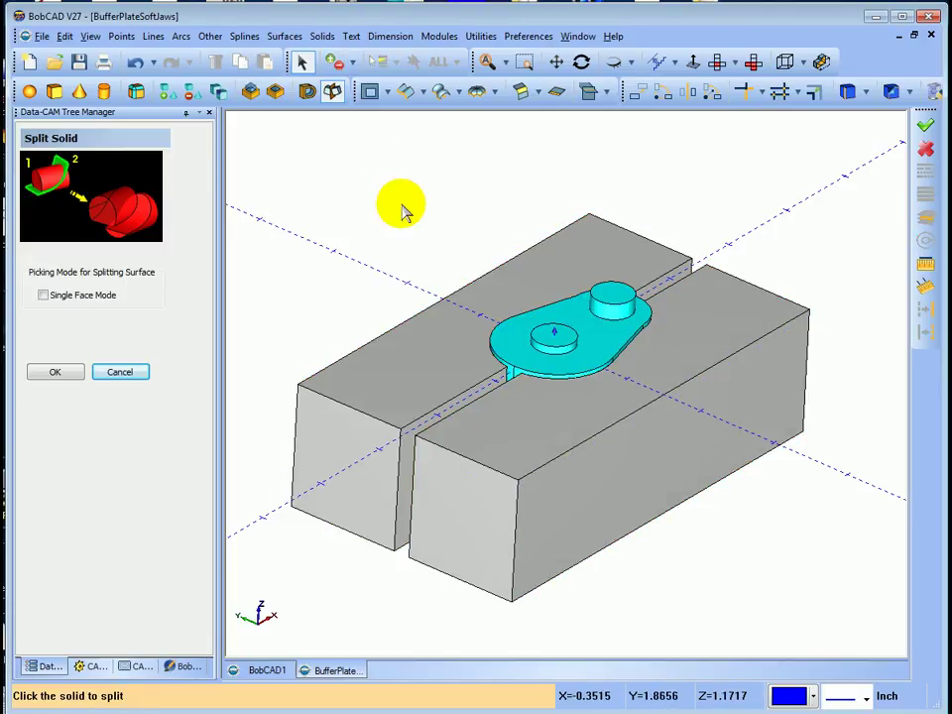
right_click(403, 208)
left_click(438, 231)
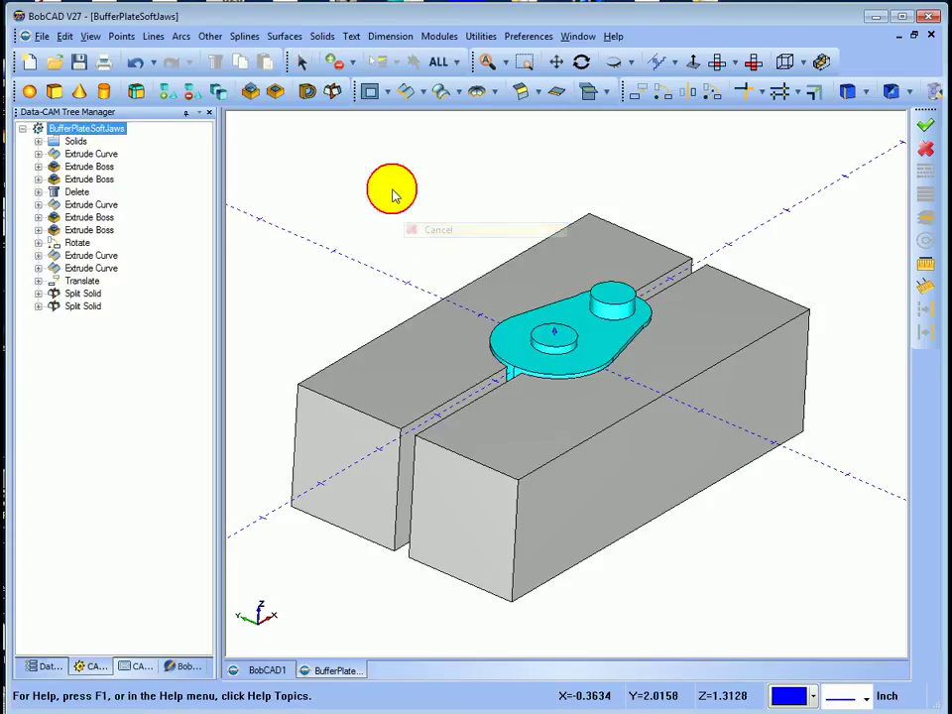
middle_click_drag(233, 176, 291, 251)
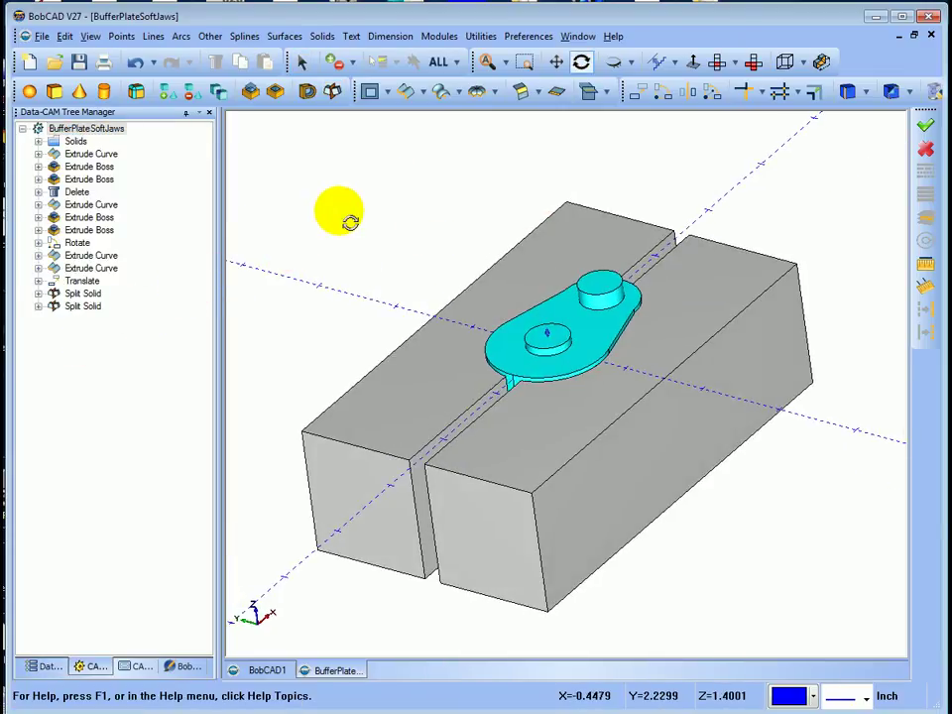
middle_click_drag(342, 213, 351, 202)
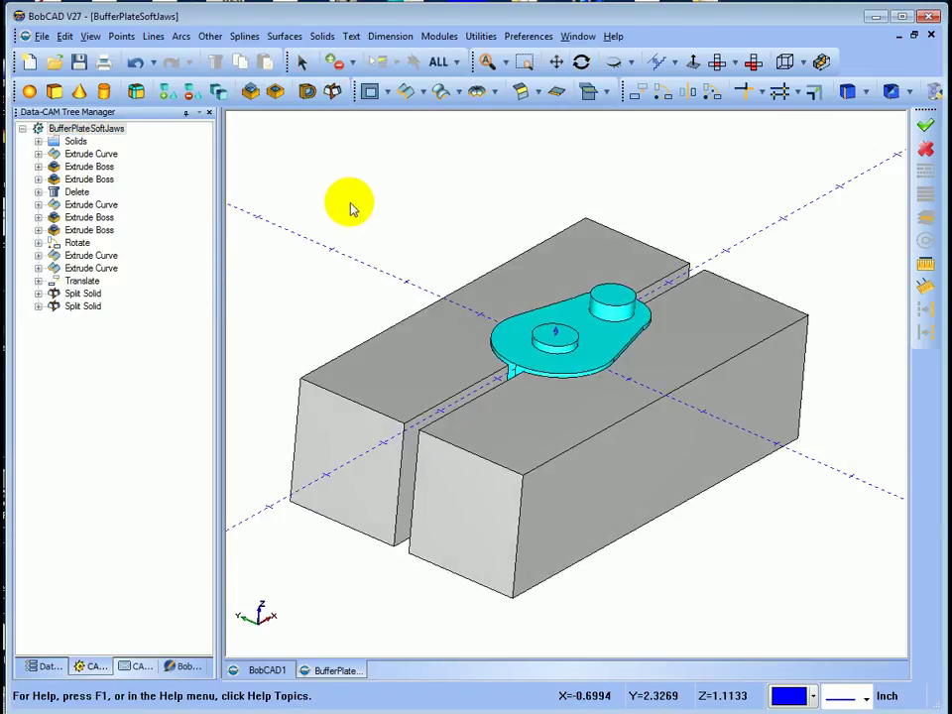
Hide the cam-shaped part with Blank.
left_click(632, 64)
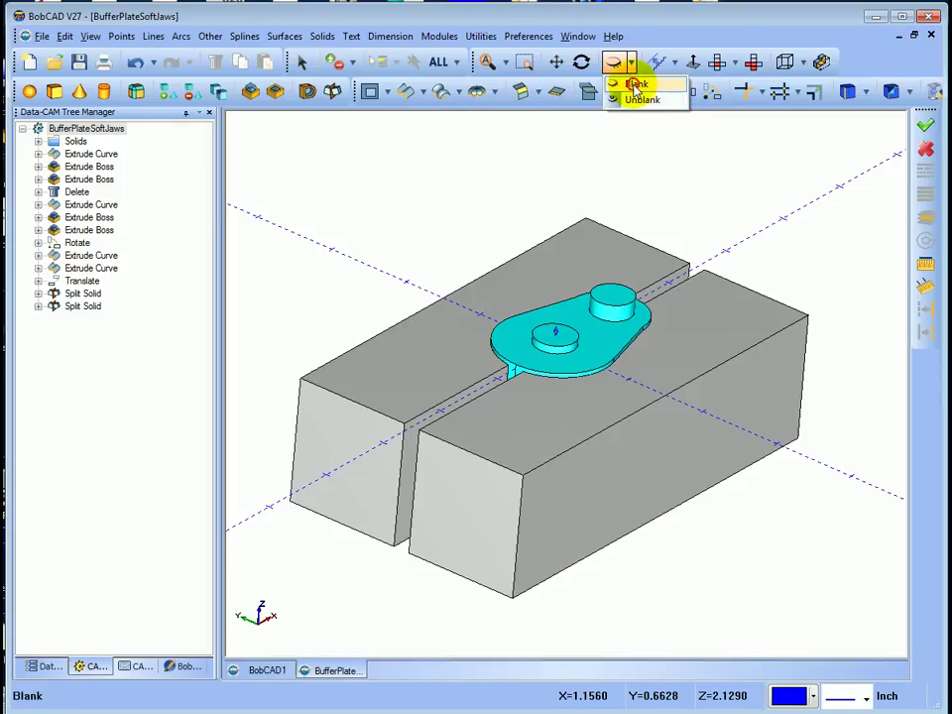
left_click(636, 85)
left_click(592, 317)
right_click(374, 197)
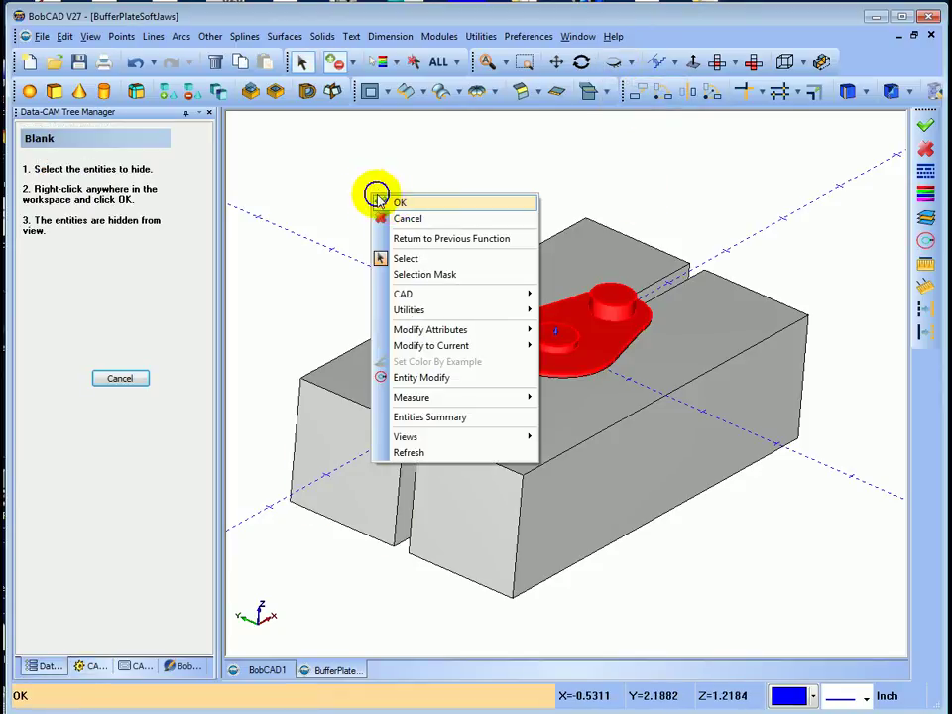
left_click(401, 204)
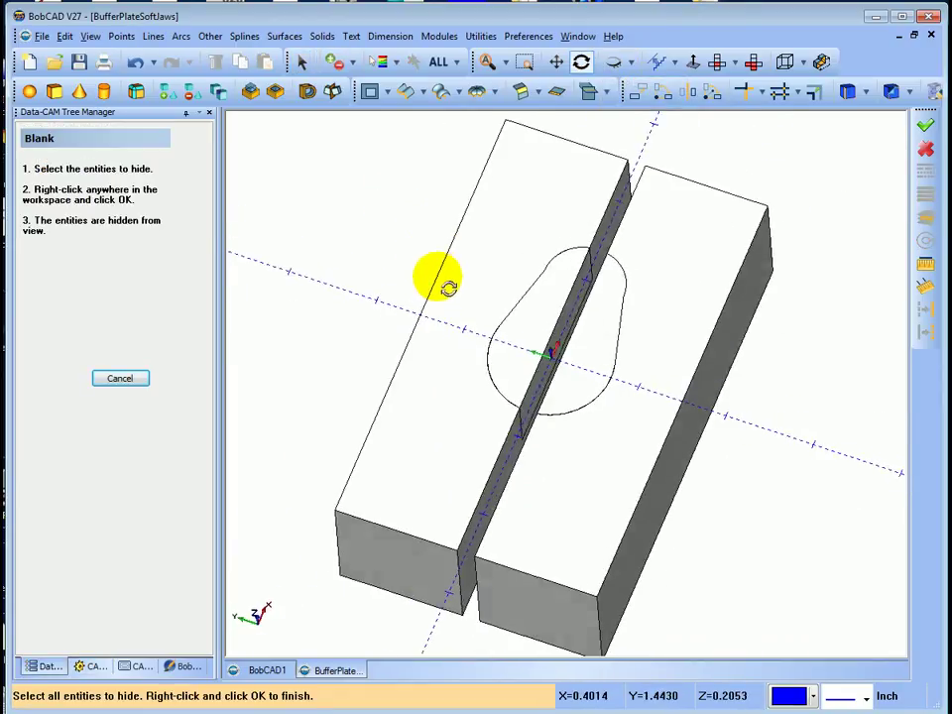
scroll(591, 330, "up", 3)
scroll(586, 321, "up", 2)
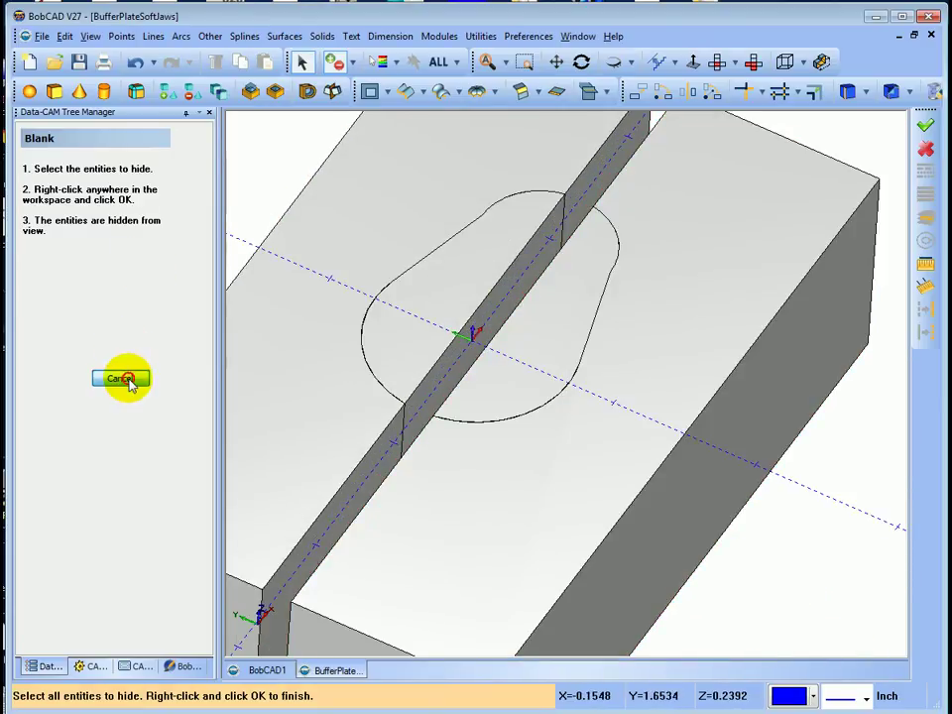
left_click(123, 378)
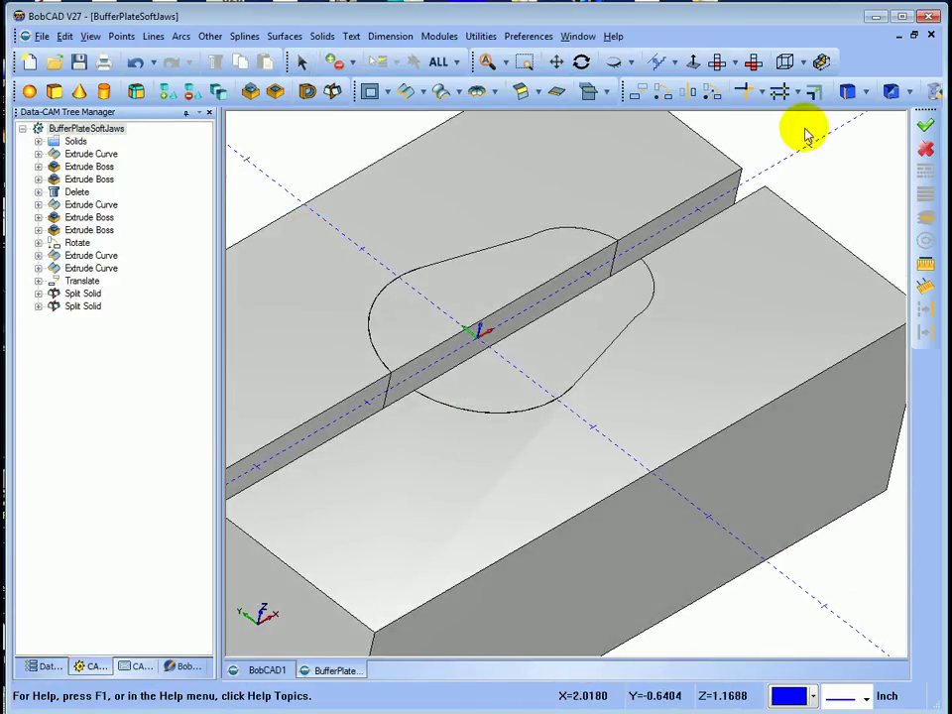
Unstitch the split jaw solid into separate surfaces.
left_click(908, 91)
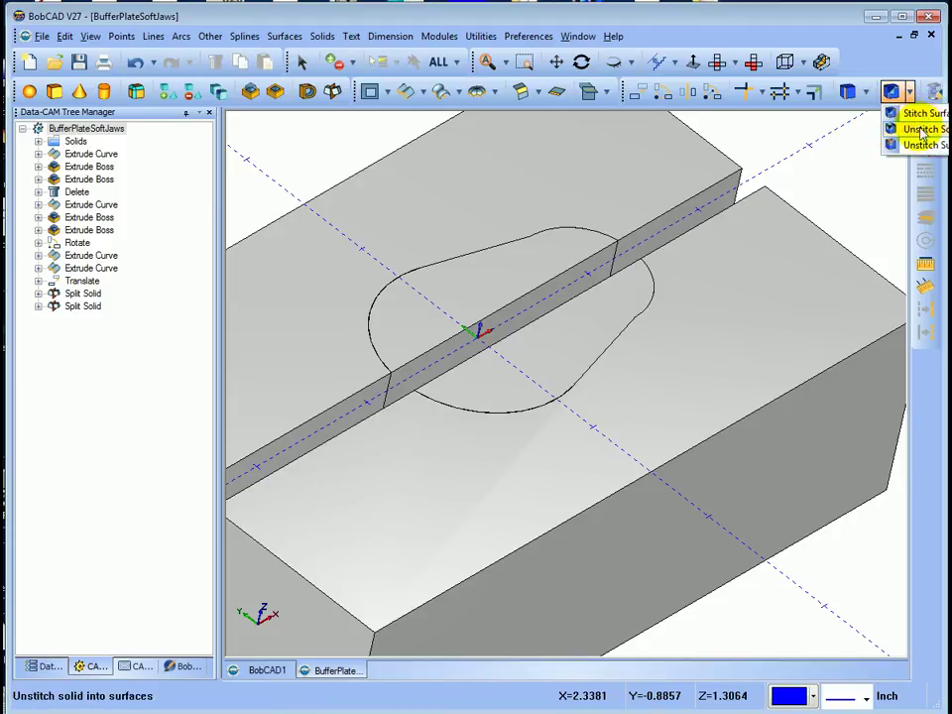
left_click(923, 130)
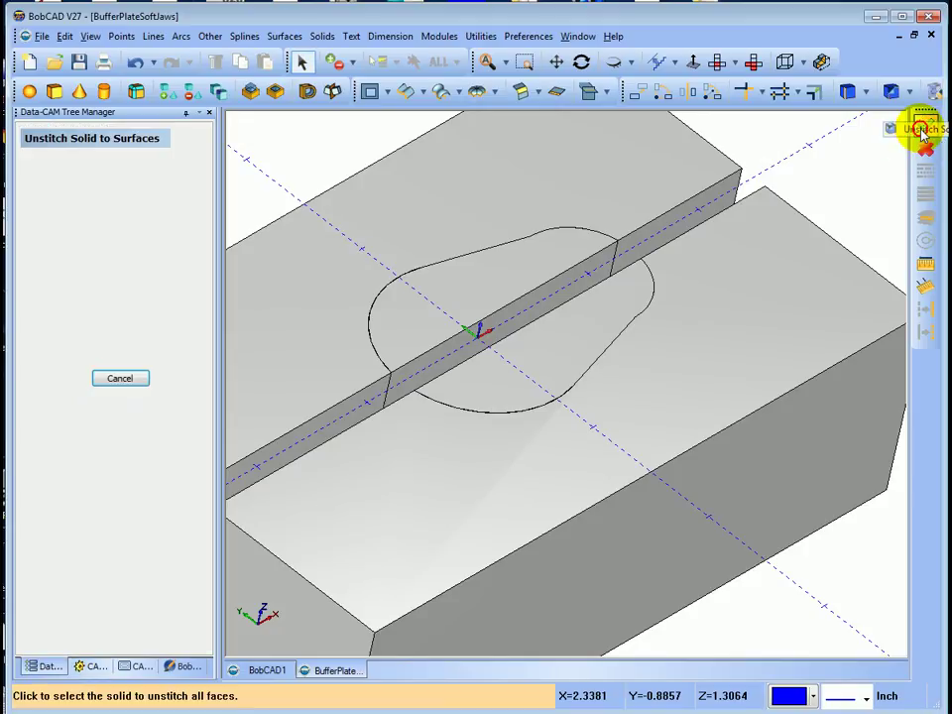
left_click(669, 166)
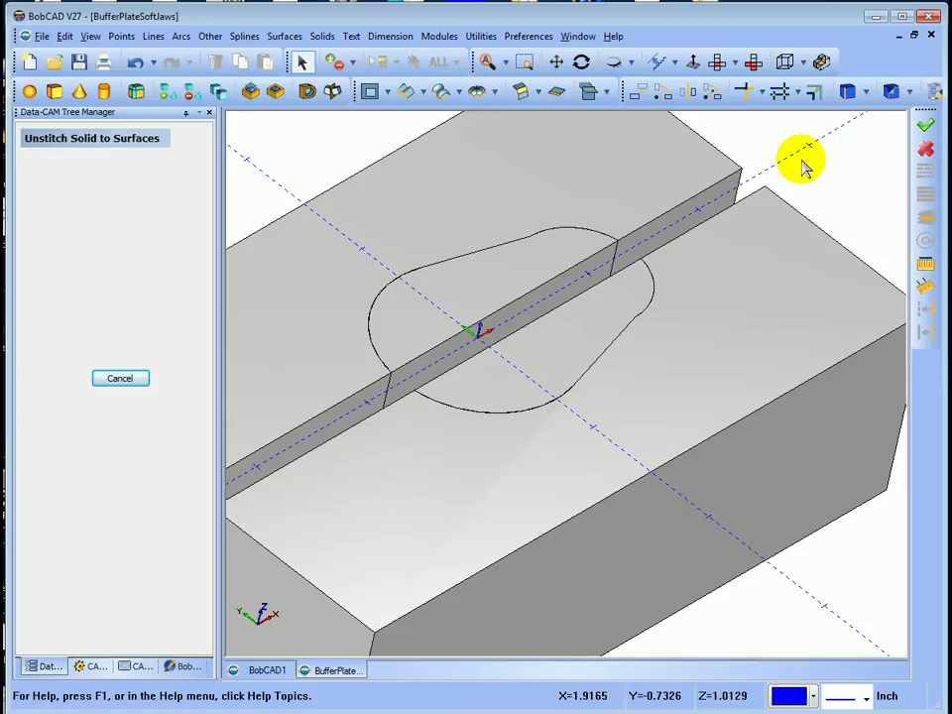
left_click(103, 377)
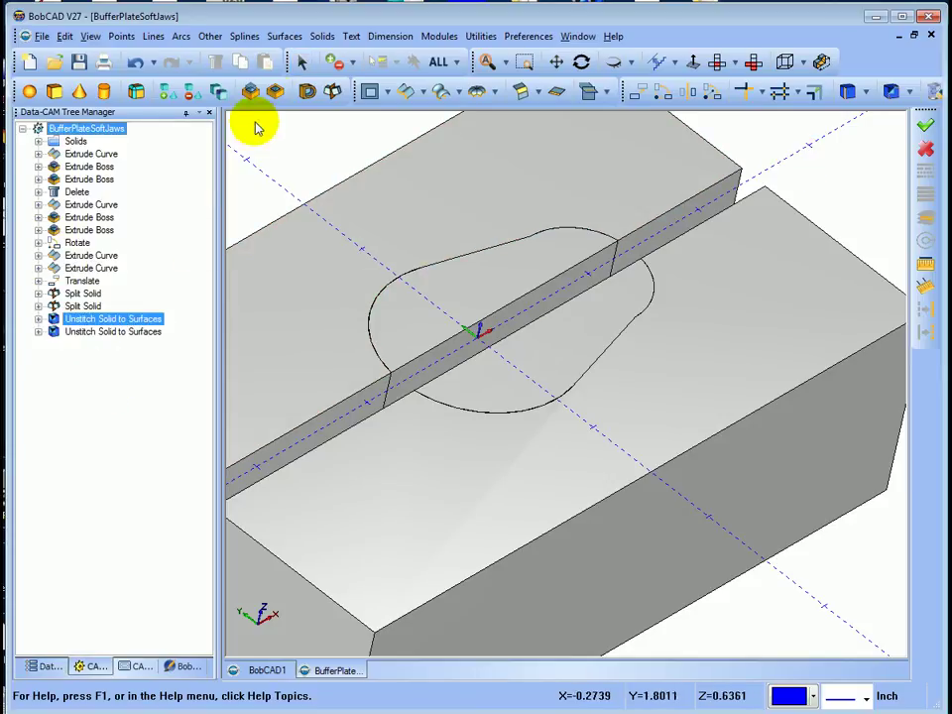
Delete the part-shaped surfaces from both jaws in two passes.
left_click(451, 305)
left_click(558, 352)
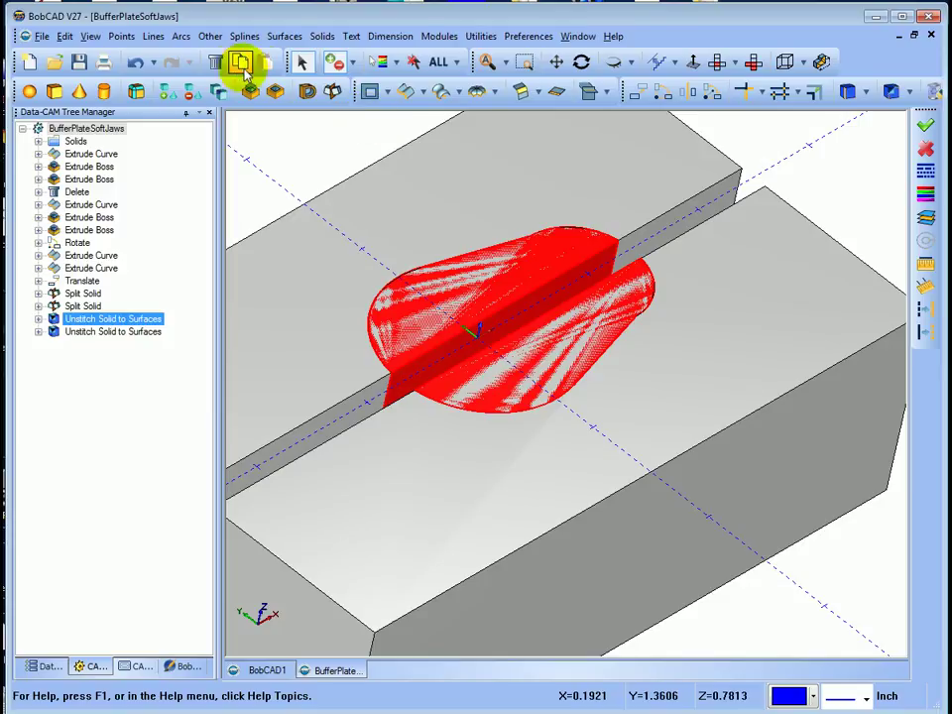
left_click(218, 63)
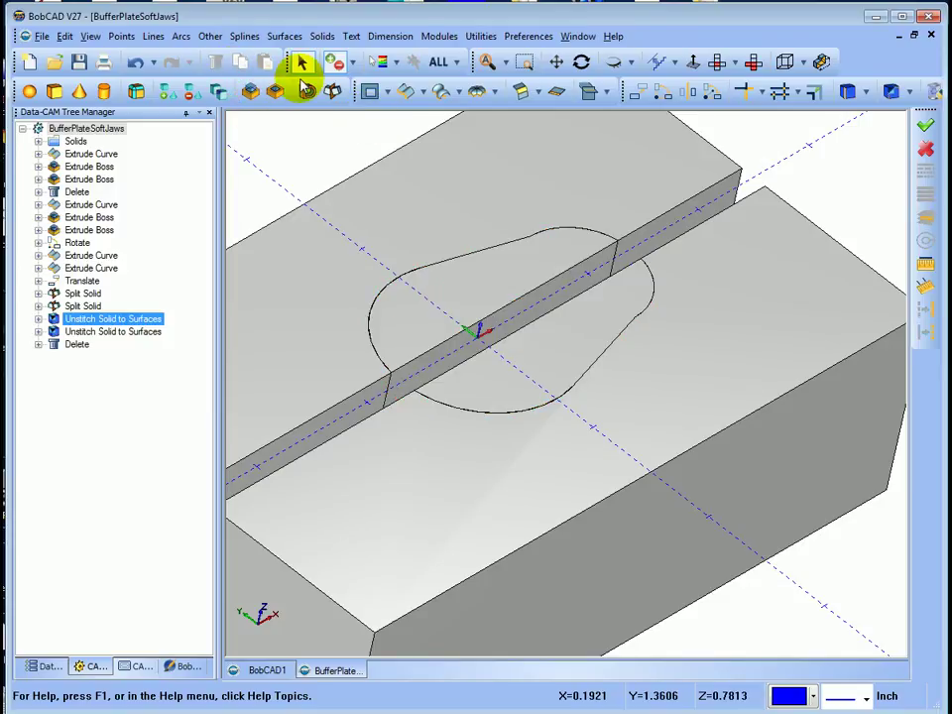
left_click(476, 310)
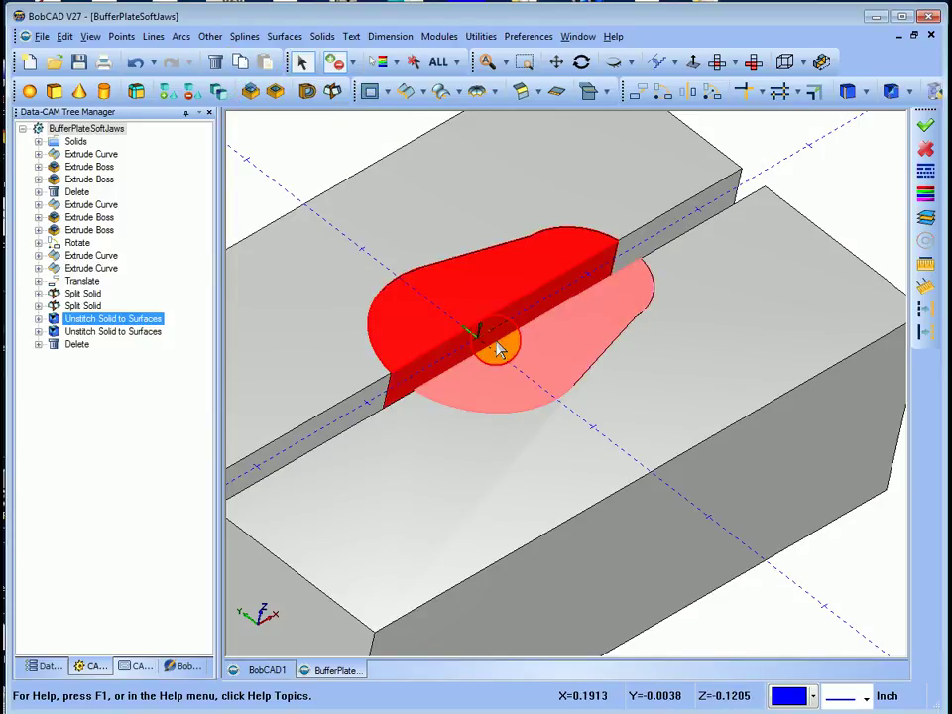
middle_click_drag(496, 349, 559, 401)
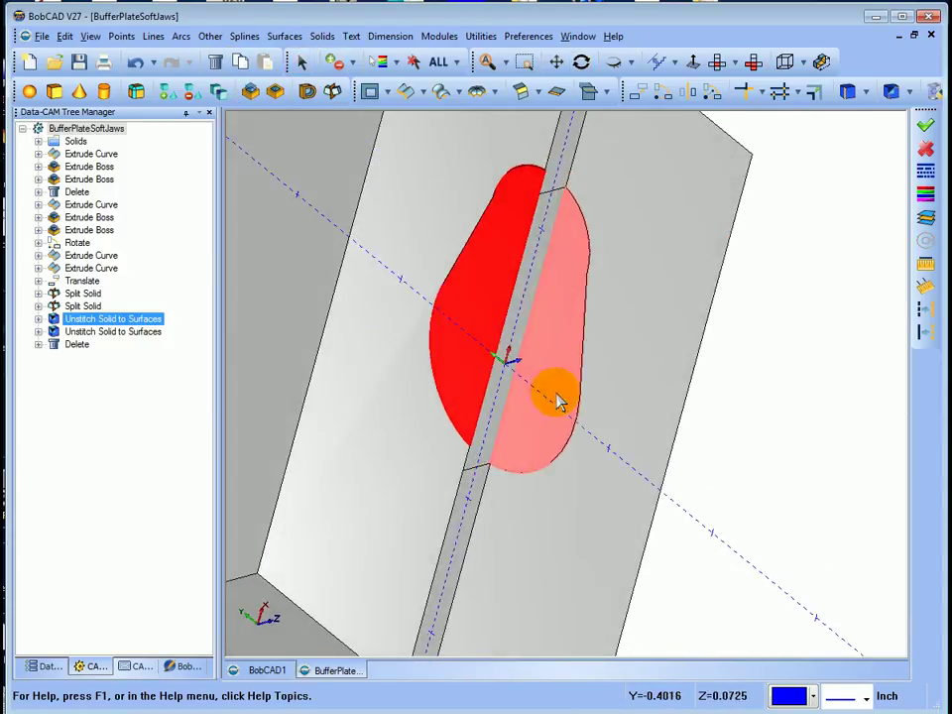
left_click(537, 341)
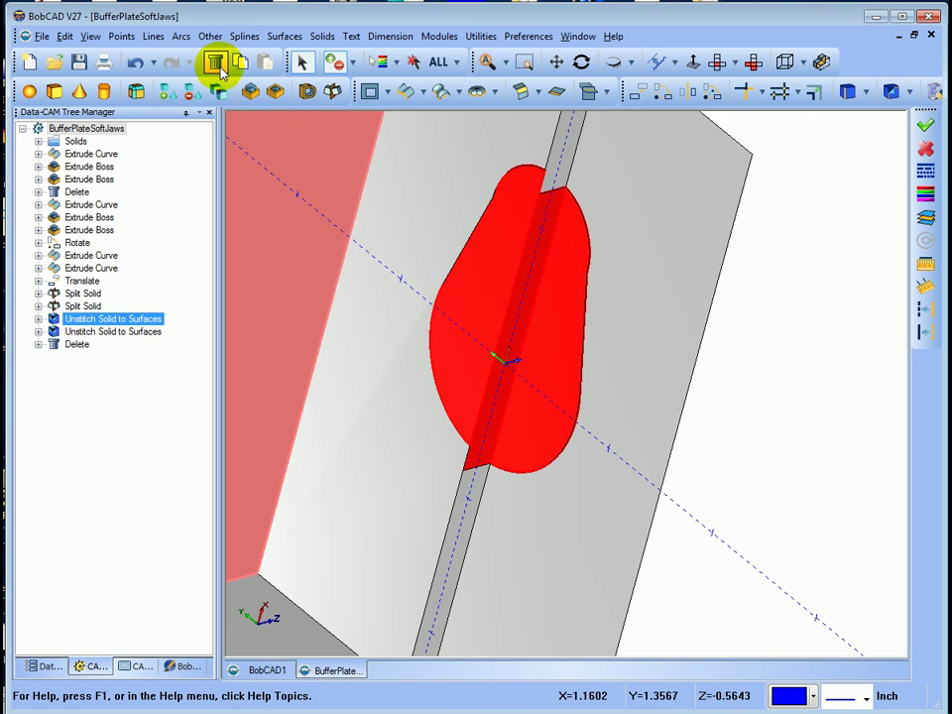
left_click(216, 64)
Orbit the view to inspect the pocket cut into the jaw.
mouse_move(341, 212)
middle_mouse_down()
mouse_move(472, 304)
mouse_move(446, 269)
mouse_move(578, 411)
mouse_move(499, 494)
mouse_move(544, 481)
mouse_move(505, 502)
mouse_move(565, 555)
mouse_move(564, 496)
mouse_move(578, 467)
mouse_move(510, 489)
mouse_move(569, 472)
middle_mouse_up()
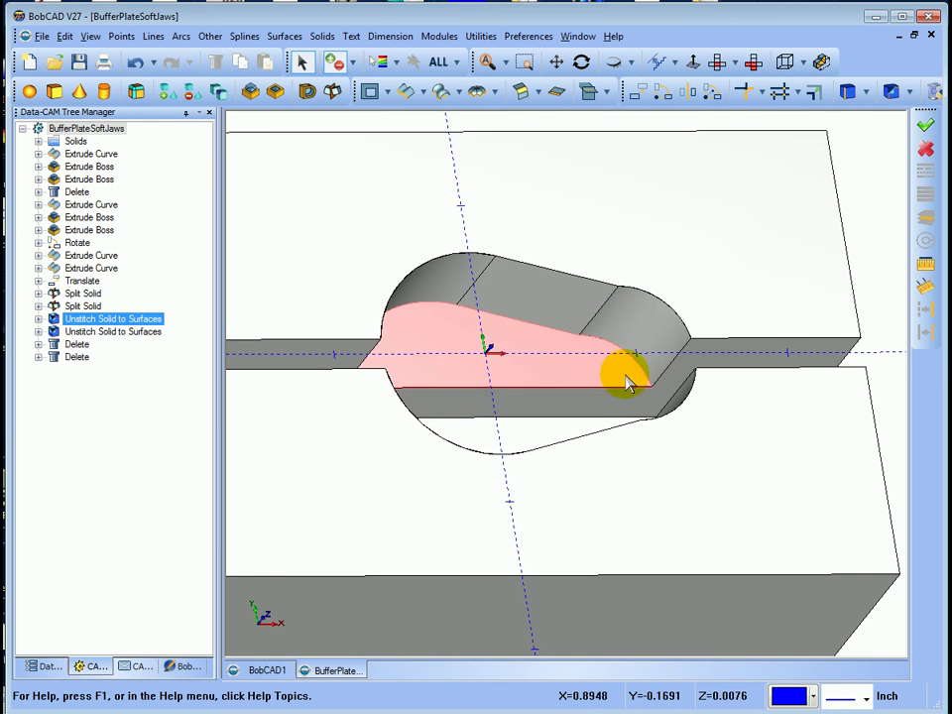
mouse_move(612, 451)
middle_mouse_down()
mouse_move(574, 511)
mouse_move(561, 436)
middle_mouse_up()
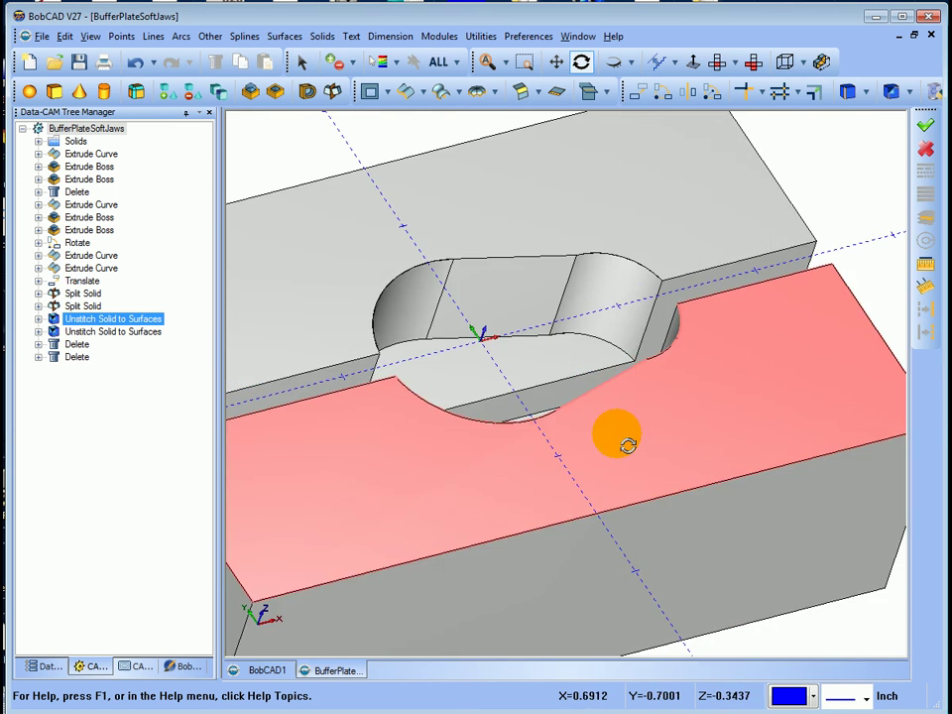
left_click_drag(628, 446, 612, 424)
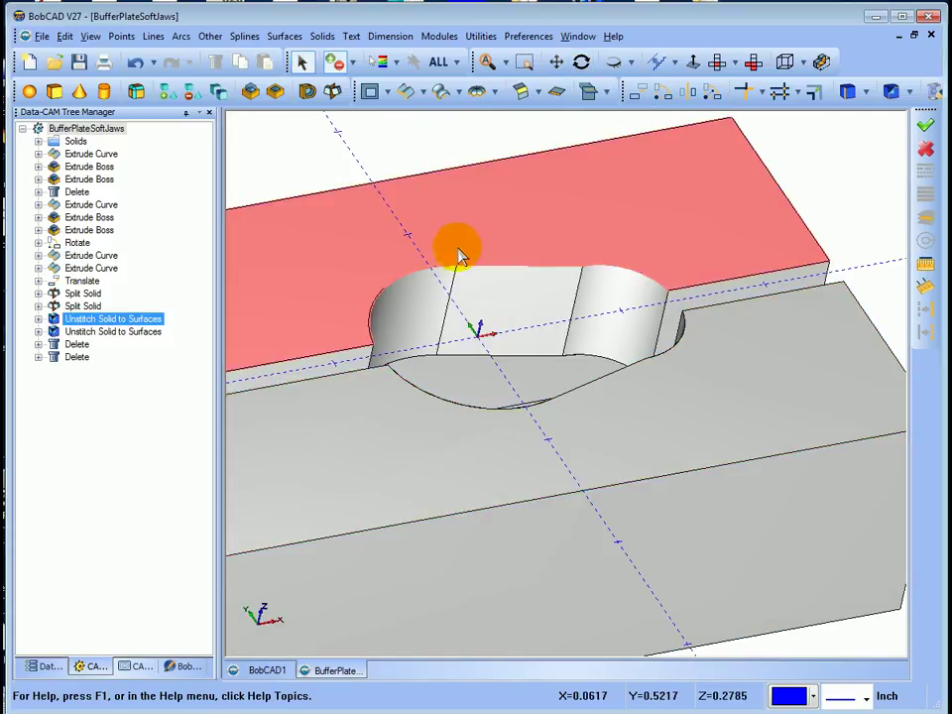
right_click(331, 133)
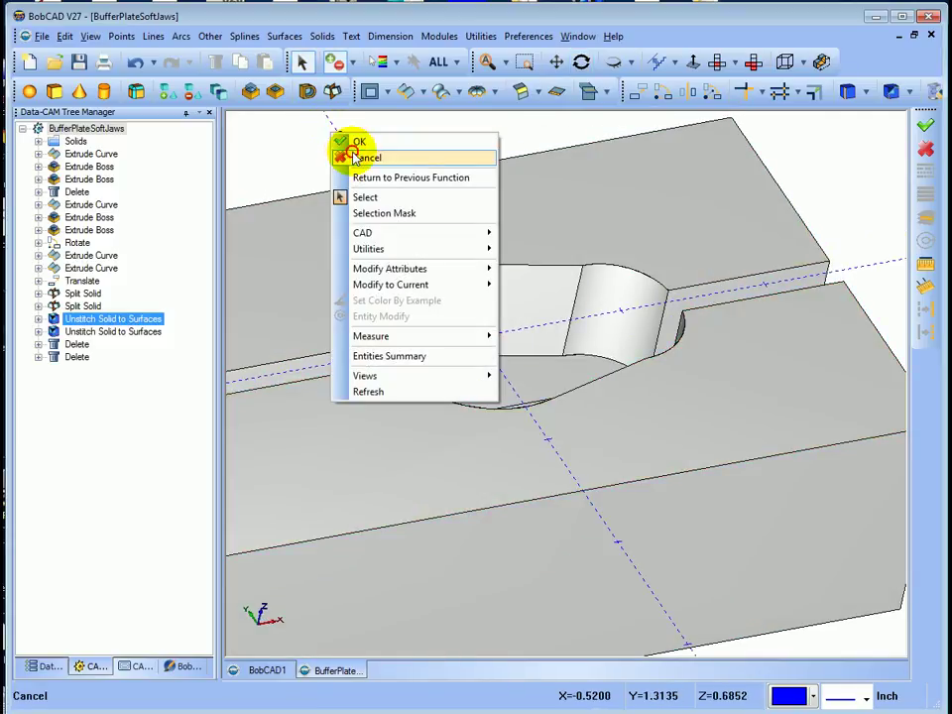
Unblank the cam part and orbit to see it seated between the grey jaws.
left_click(357, 157)
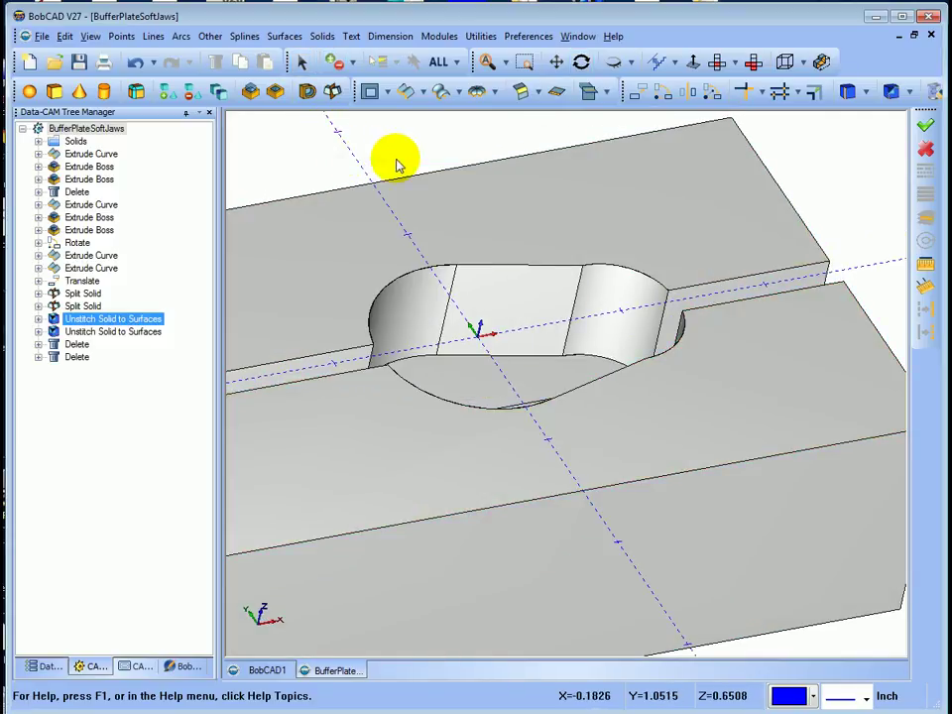
left_click(631, 63)
left_click(634, 103)
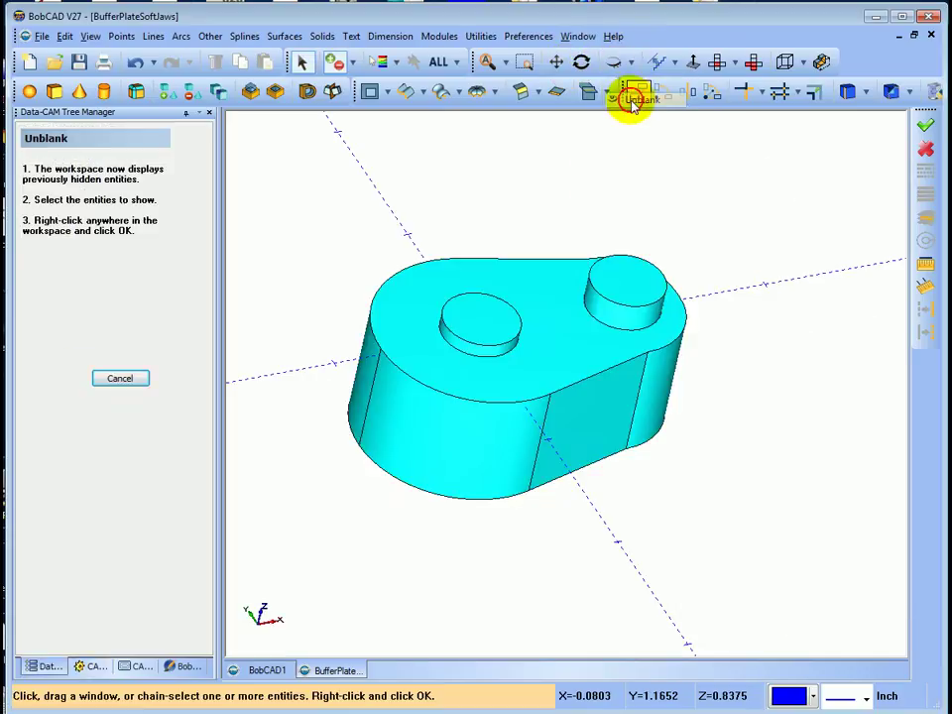
left_click(517, 275)
right_click(592, 178)
left_click(621, 184)
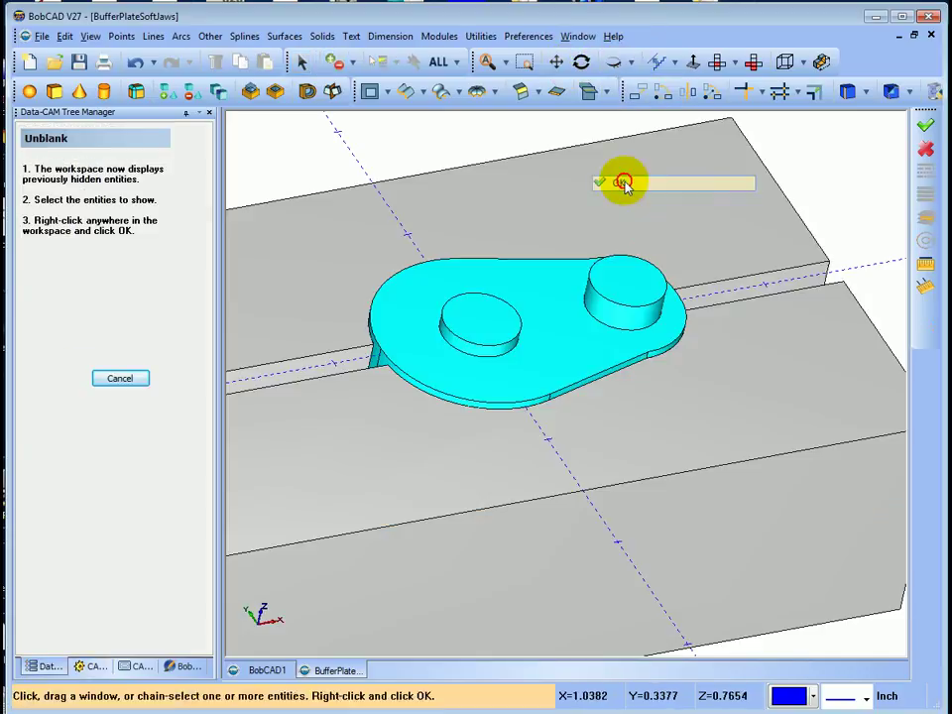
mouse_move(680, 255)
middle_mouse_down()
mouse_move(655, 326)
mouse_move(608, 317)
middle_mouse_up()
mouse_move(609, 317)
left_mouse_down()
mouse_move(569, 415)
mouse_move(619, 371)
mouse_move(596, 400)
mouse_move(621, 407)
mouse_move(565, 396)
mouse_move(486, 407)
left_mouse_up()
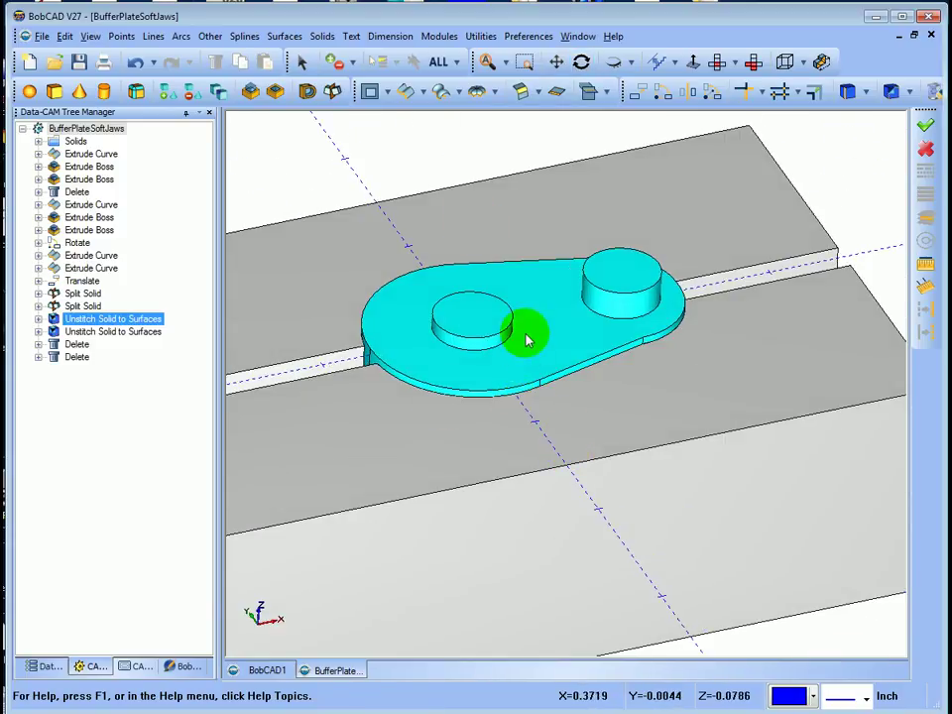
mouse_move(569, 383)
middle_mouse_down()
mouse_move(535, 407)
mouse_move(570, 403)
mouse_move(472, 415)
mouse_move(483, 491)
middle_mouse_up()
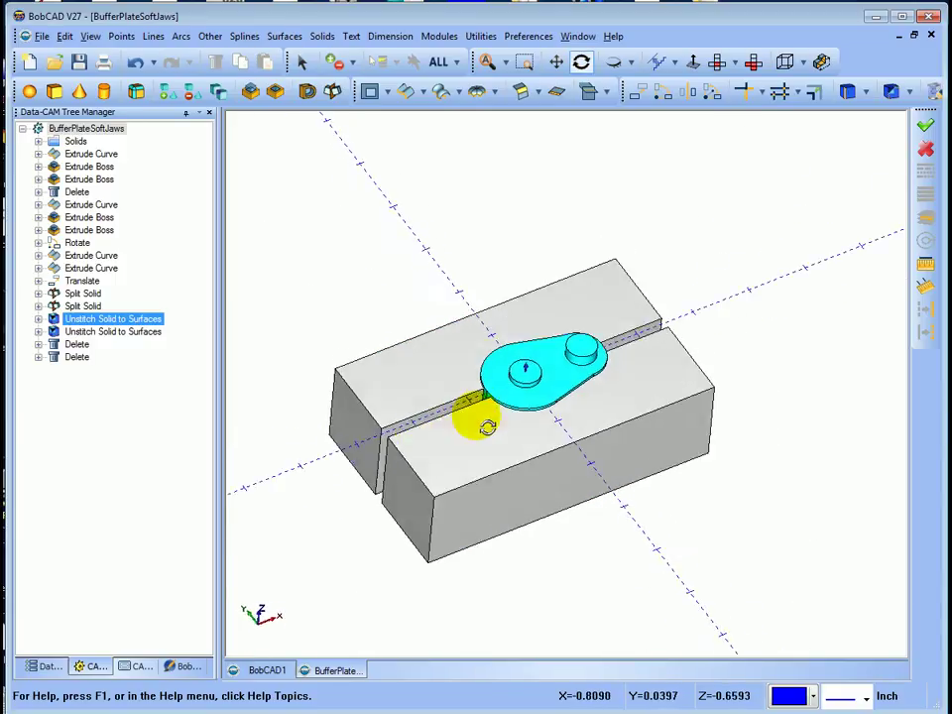